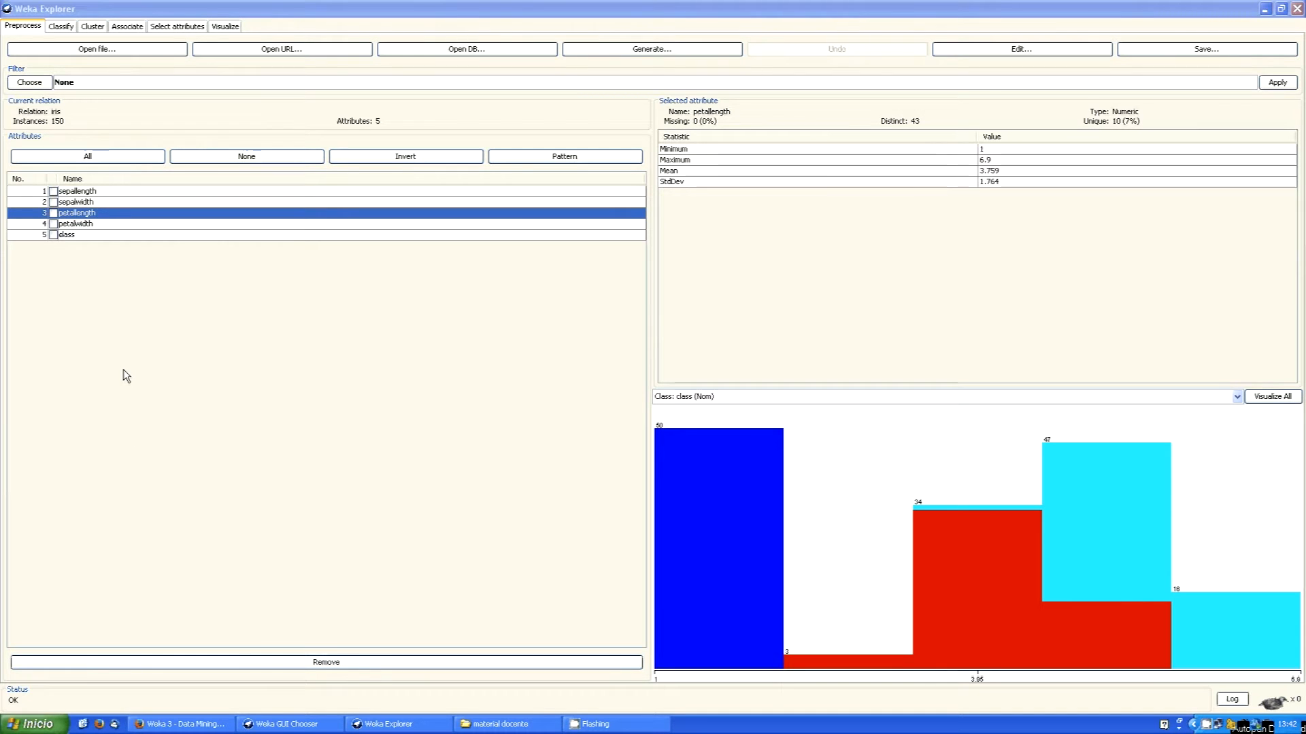
Review the statistics and class histograms of the iris attributes one at a time, finishing on petallength
click(129, 191)
click(142, 203)
click(163, 223)
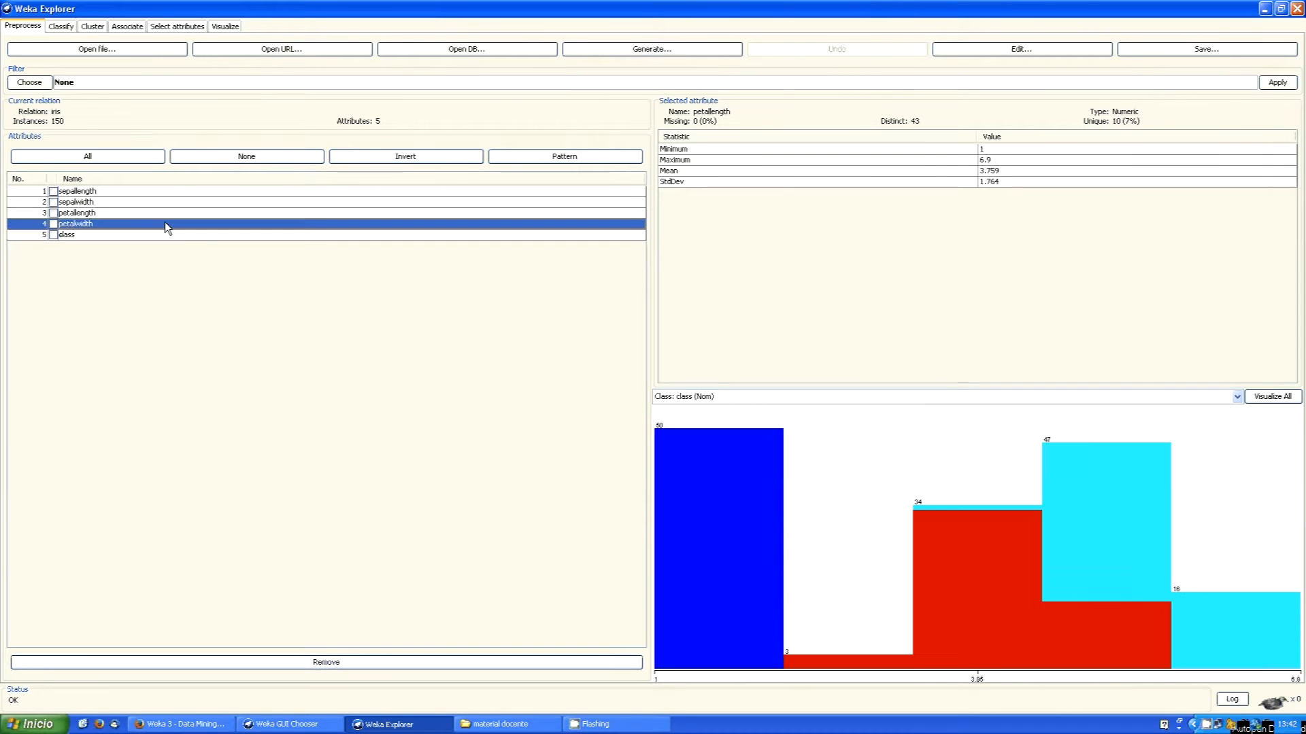
click(204, 238)
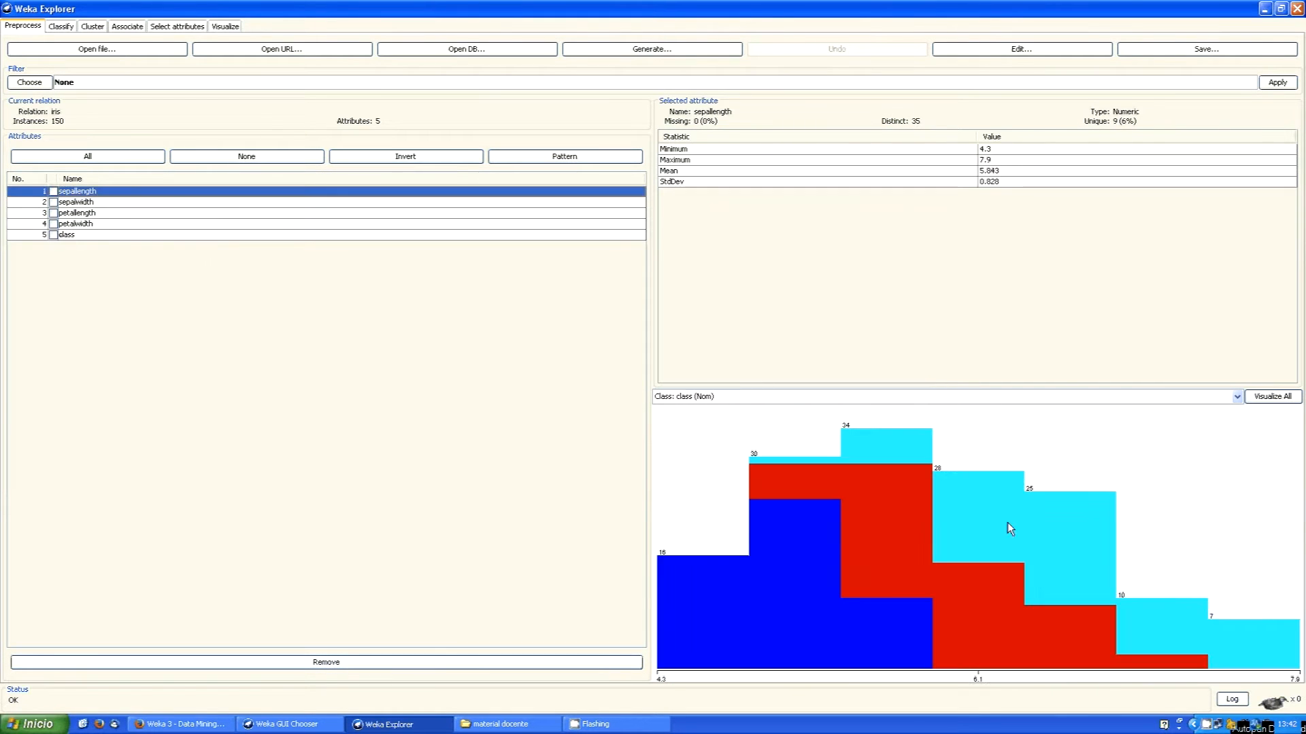
click(317, 224)
click(308, 212)
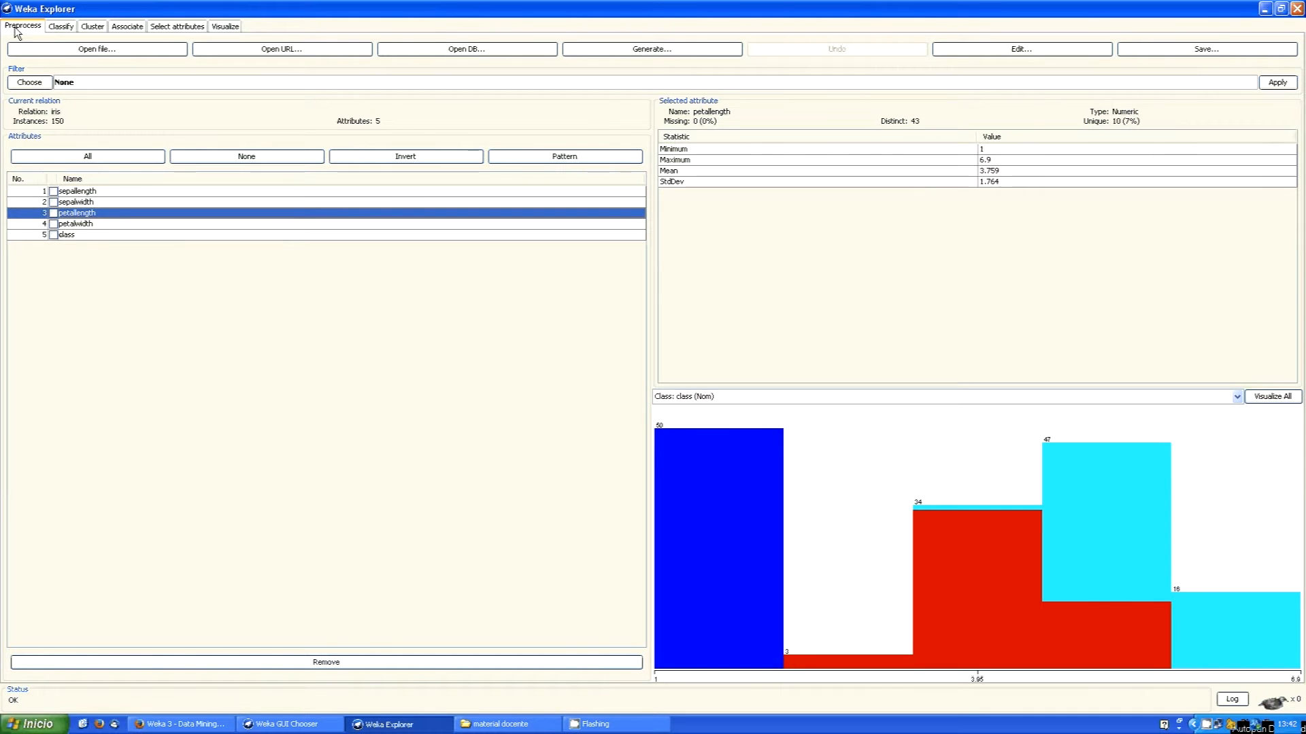
click(21, 85)
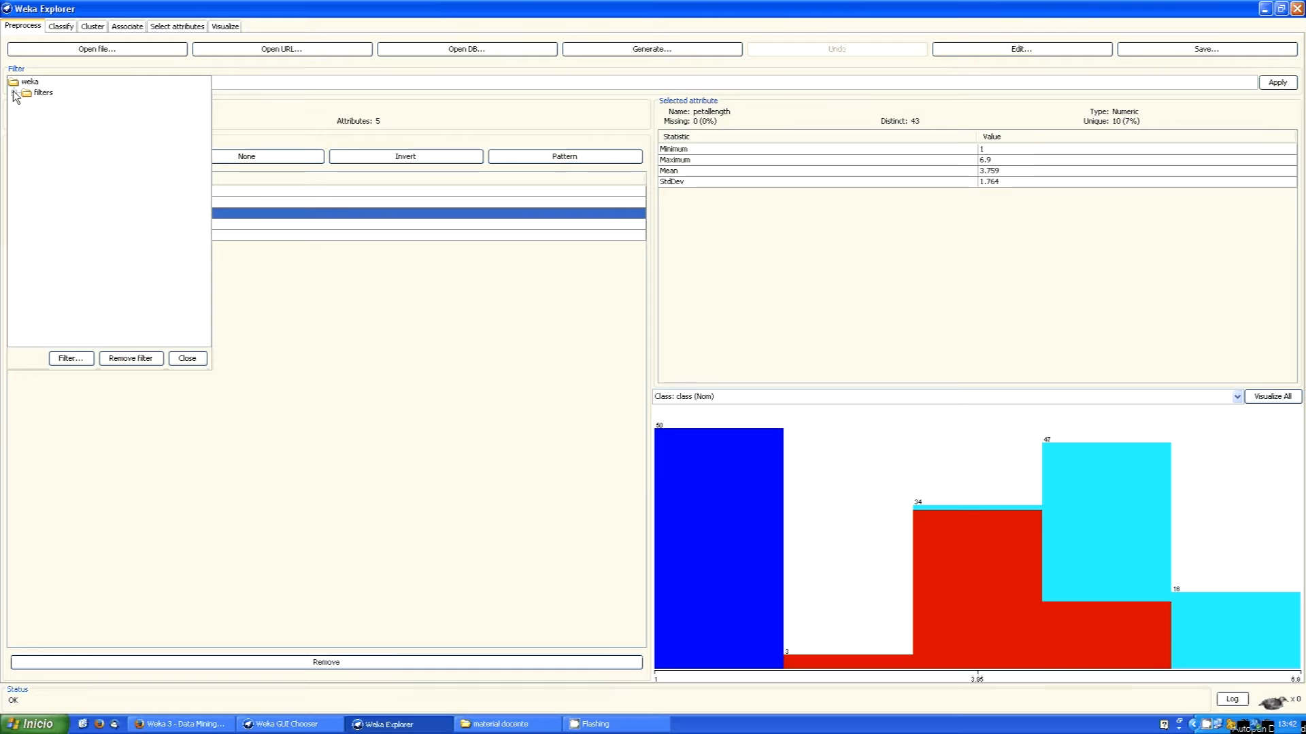
click(230, 275)
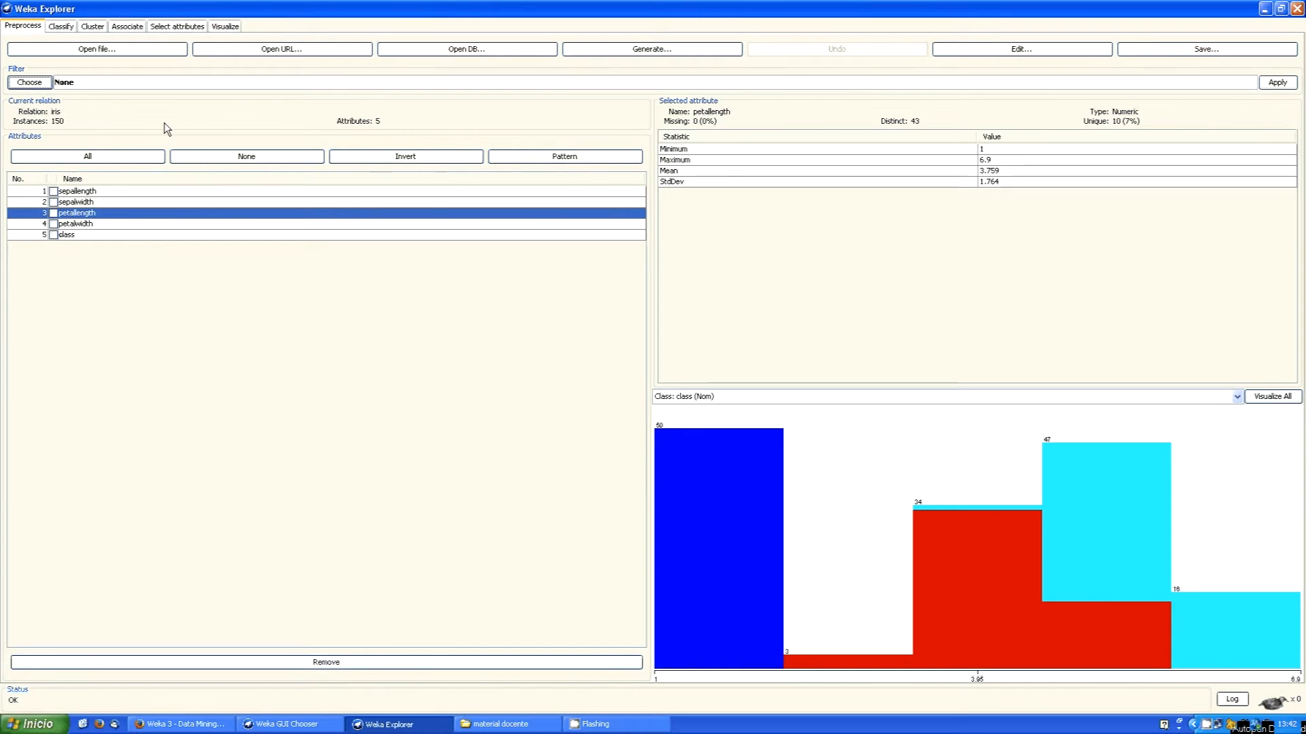
click(19, 85)
click(14, 92)
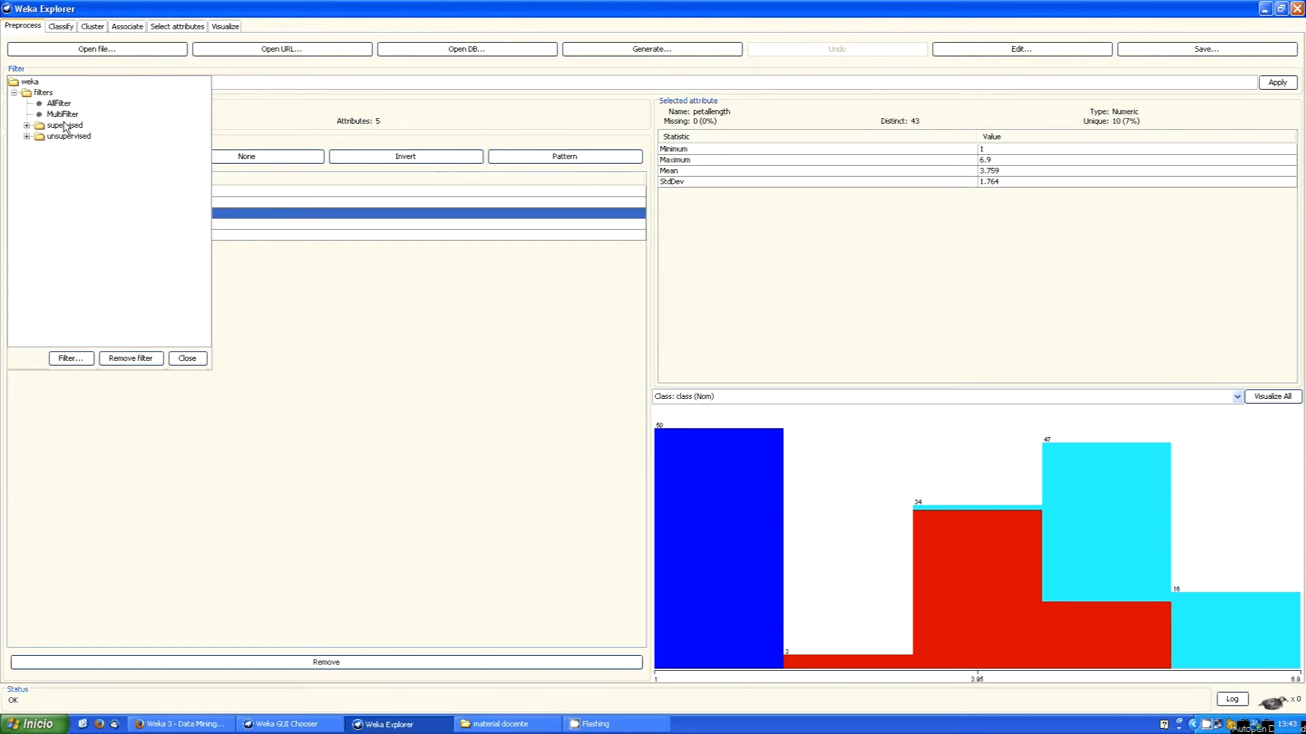
click(393, 300)
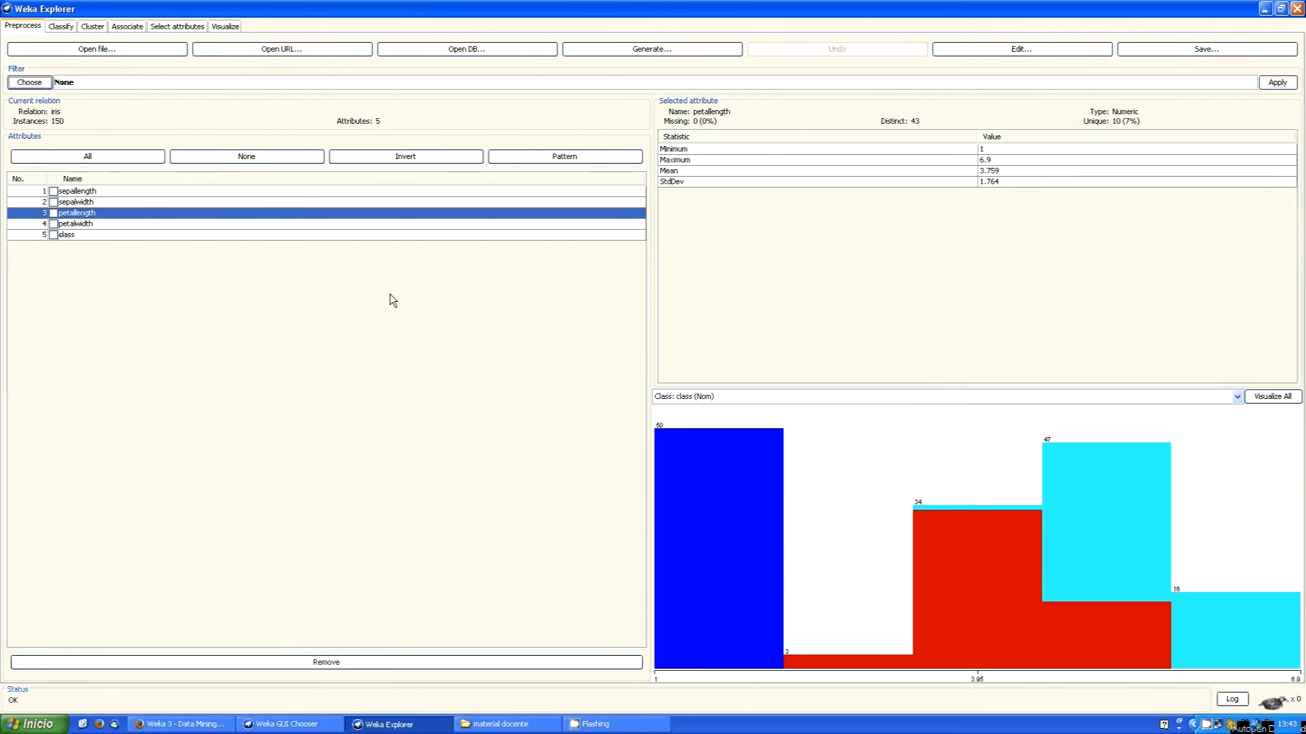
Display the class attribute's distribution and check the available histogram class options, keeping class (Nom)
click(307, 234)
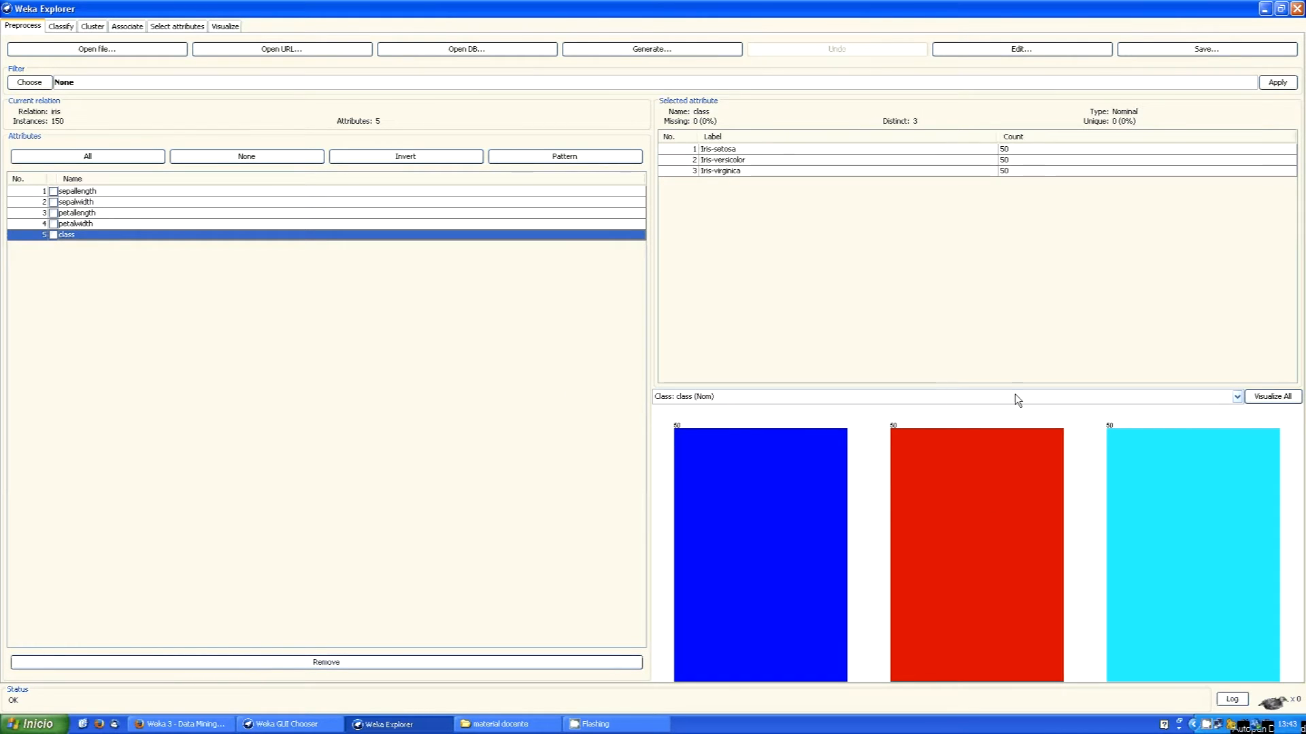
click(1237, 398)
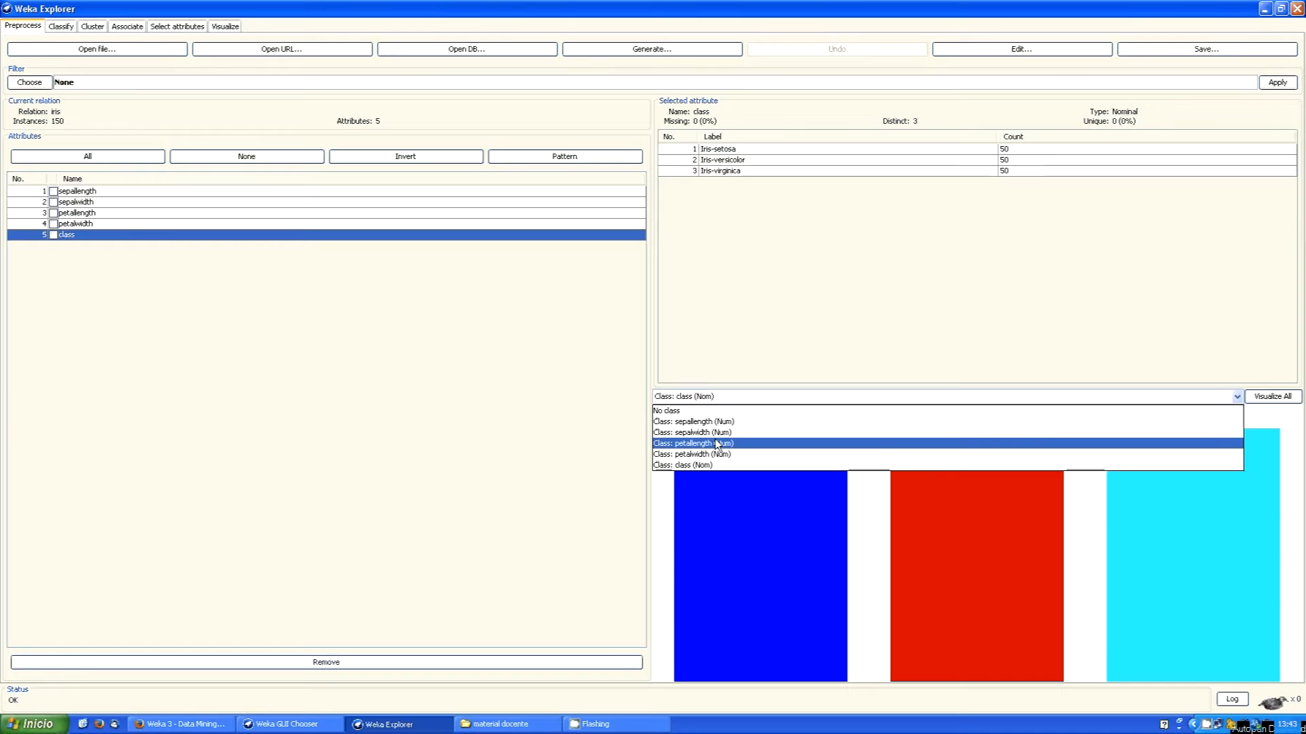
click(740, 469)
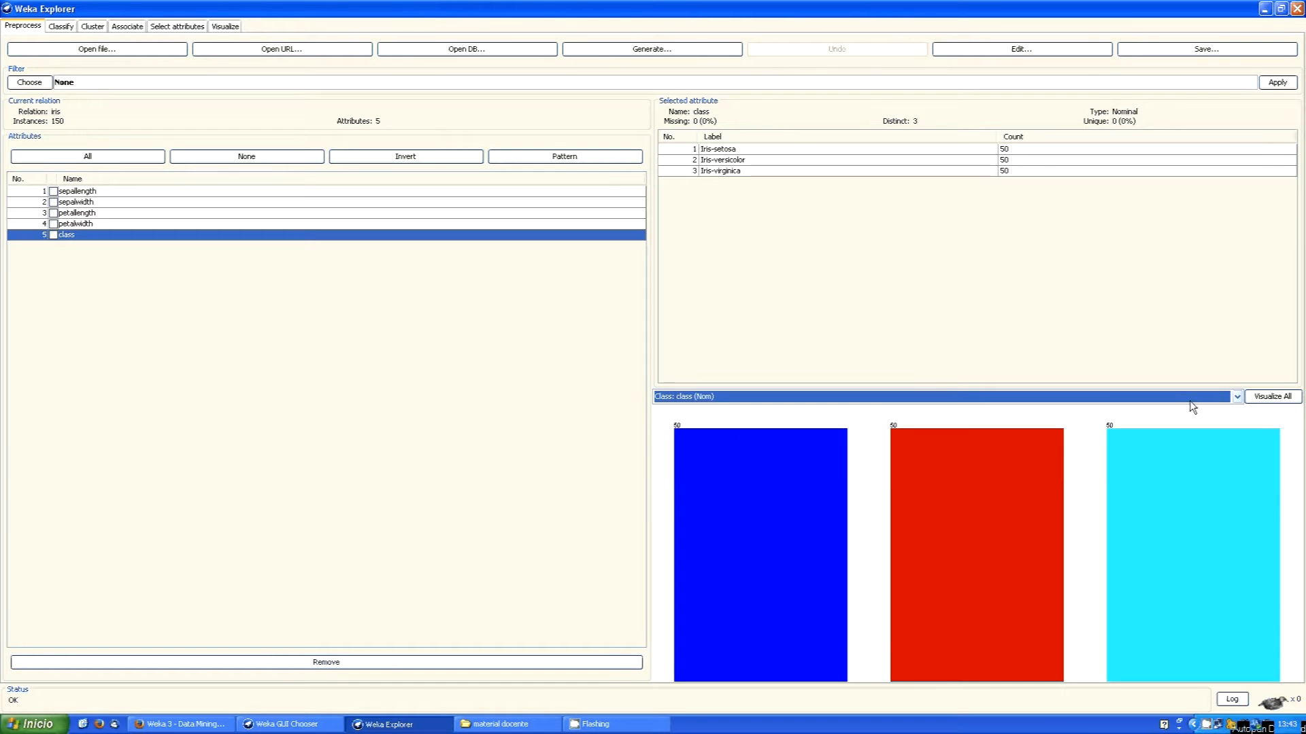
click(1237, 398)
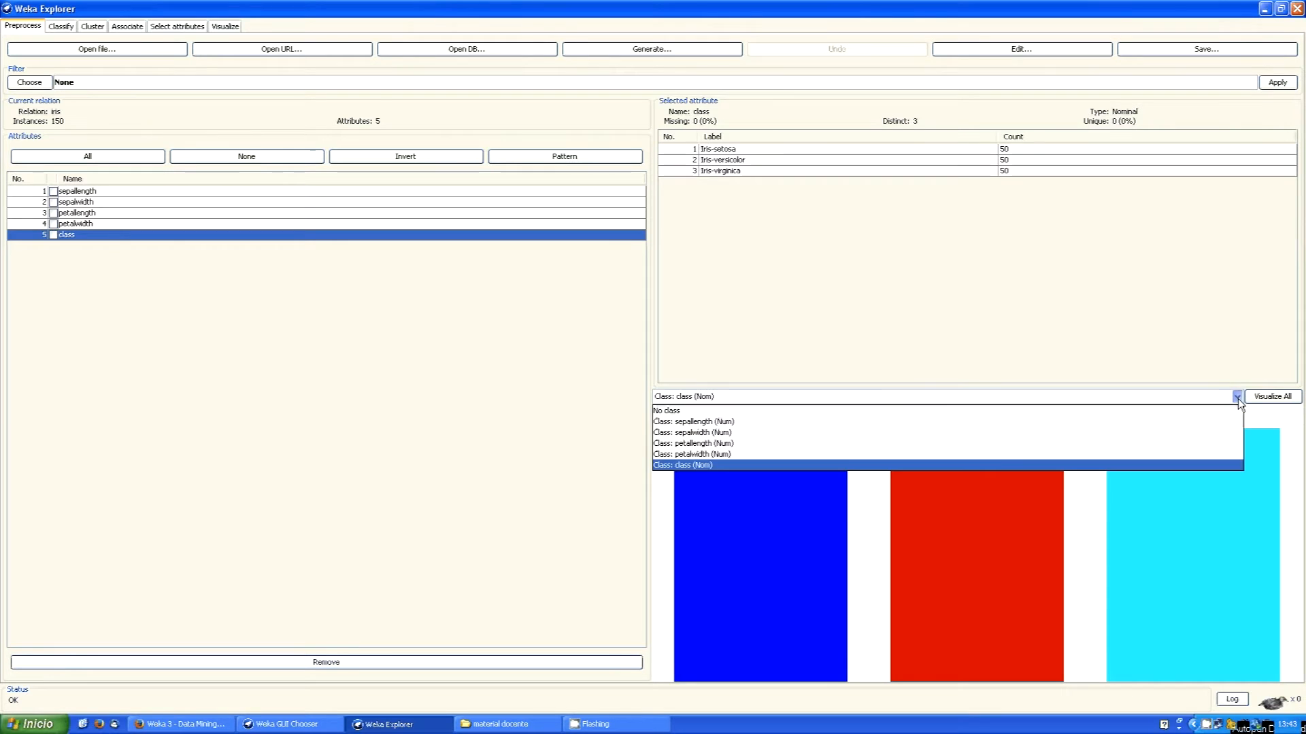
click(1007, 465)
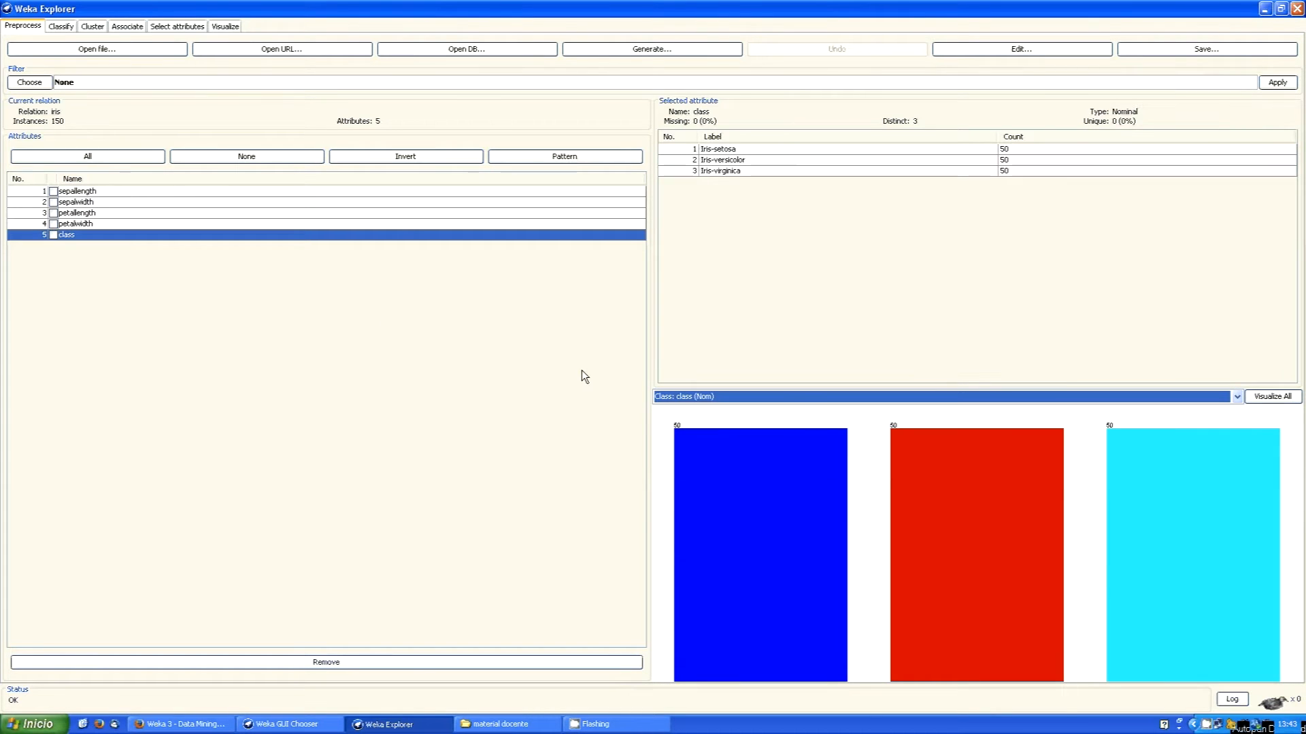
Examine the supervised and unsupervised filter groups, including the supervised attribute and instance filters
click(20, 87)
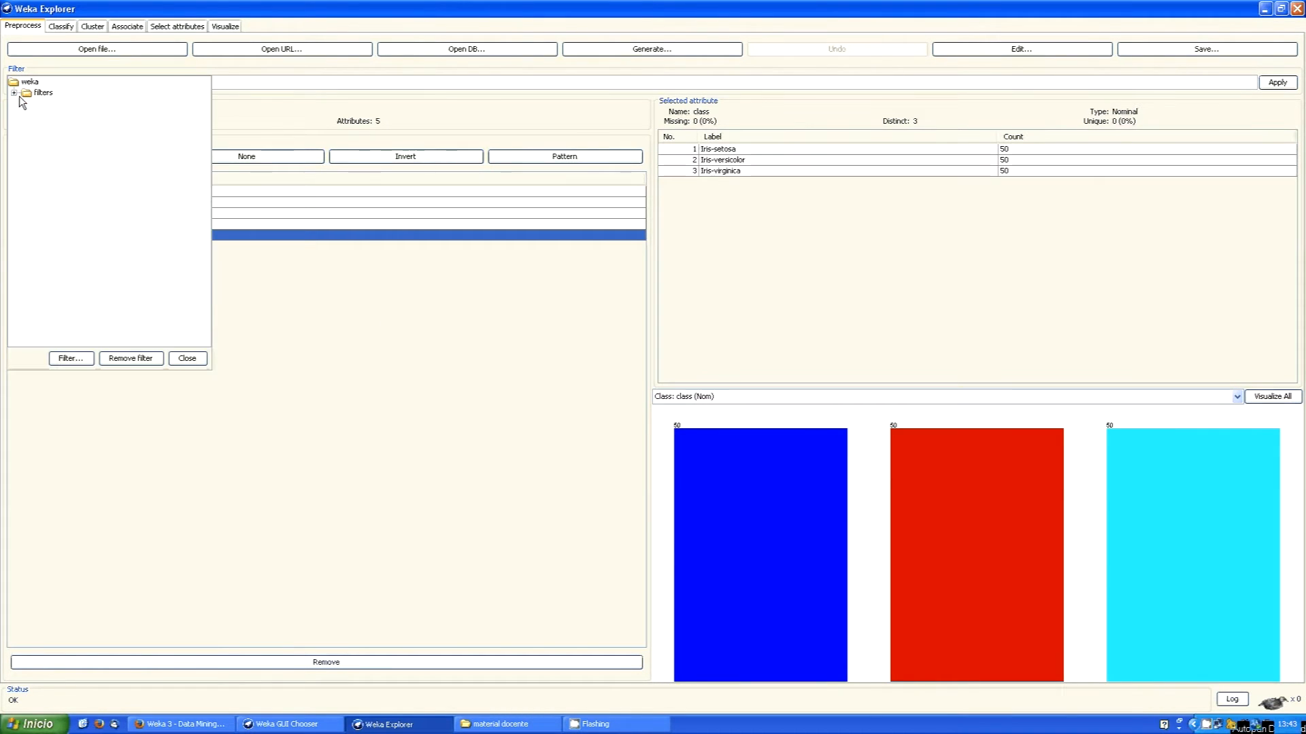
click(14, 94)
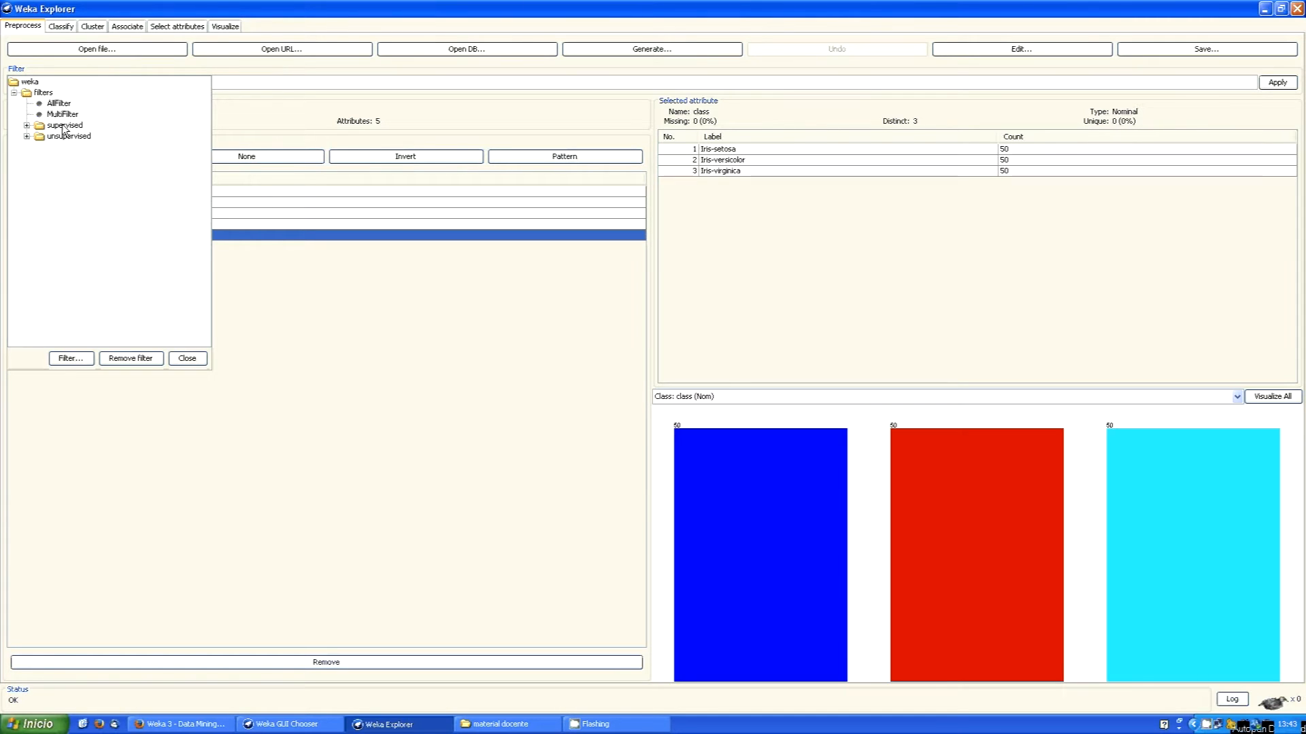
click(26, 126)
click(27, 158)
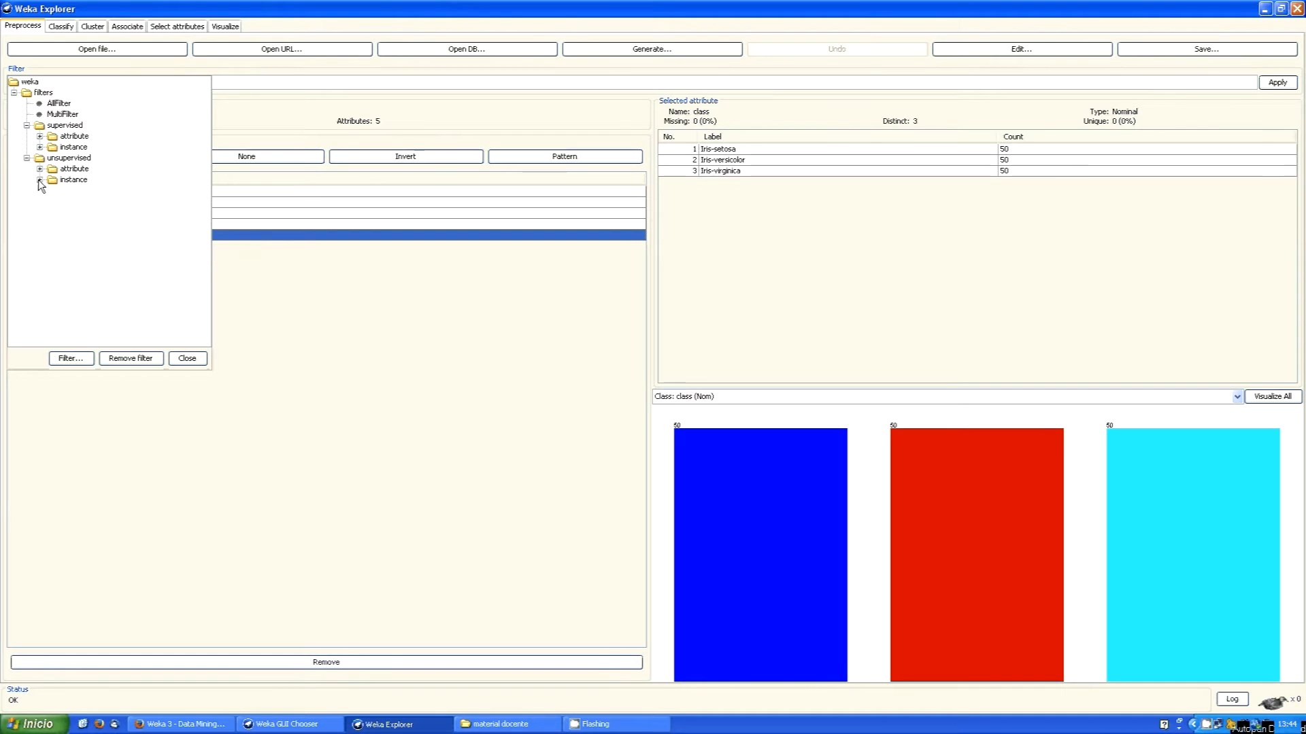
click(39, 137)
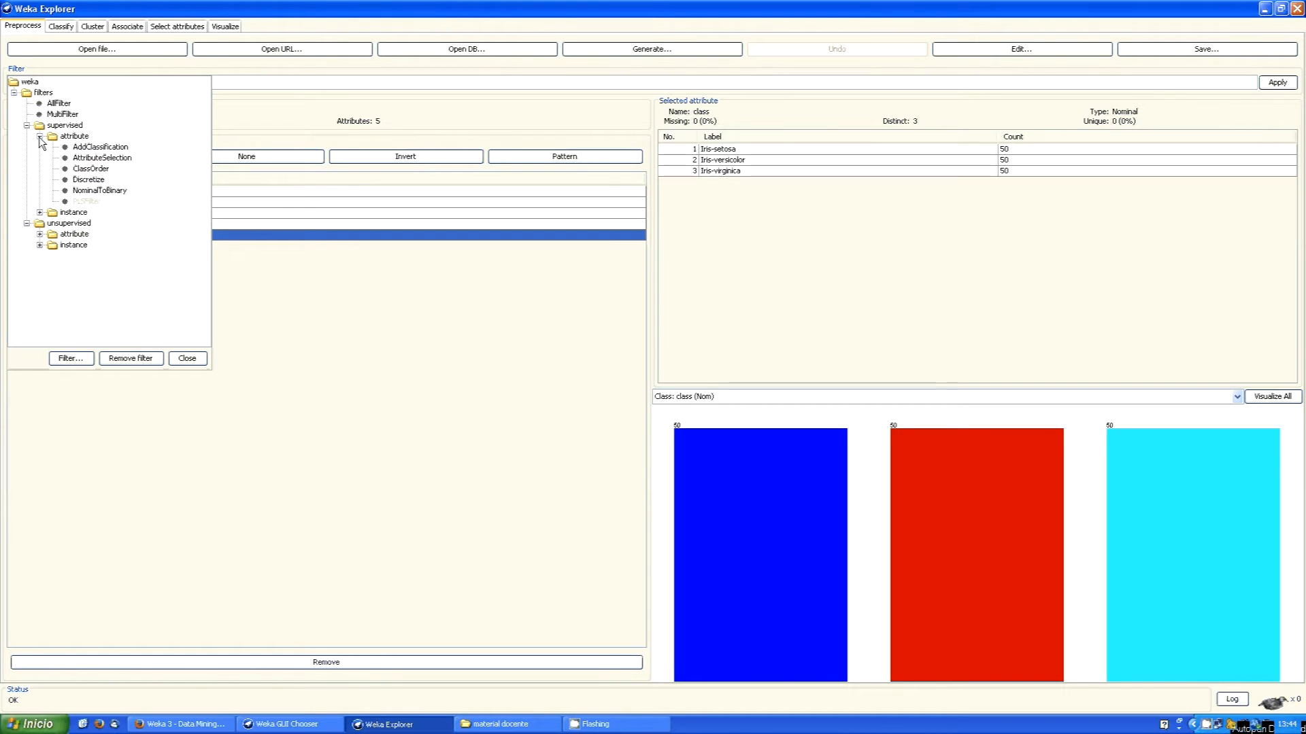
click(39, 137)
click(39, 148)
click(40, 147)
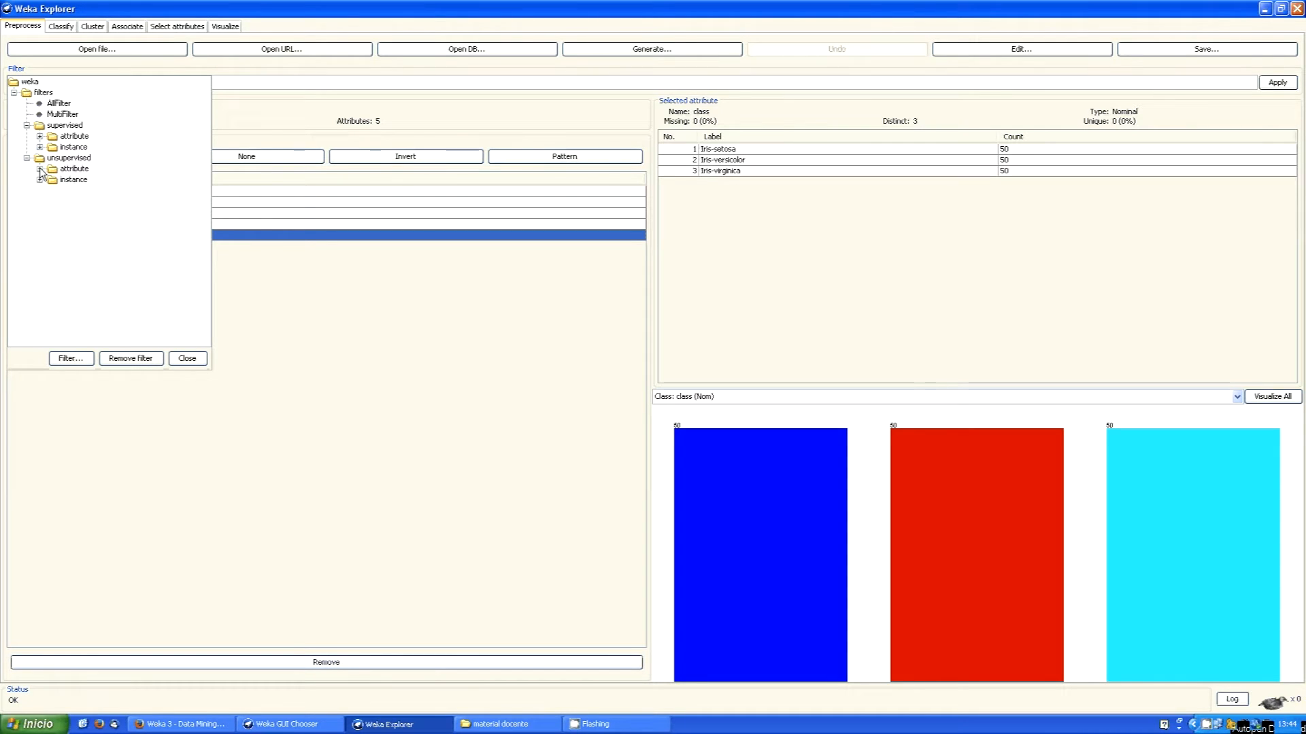
Choose the unsupervised attribute filter Discretize as the preprocessing filter
click(39, 169)
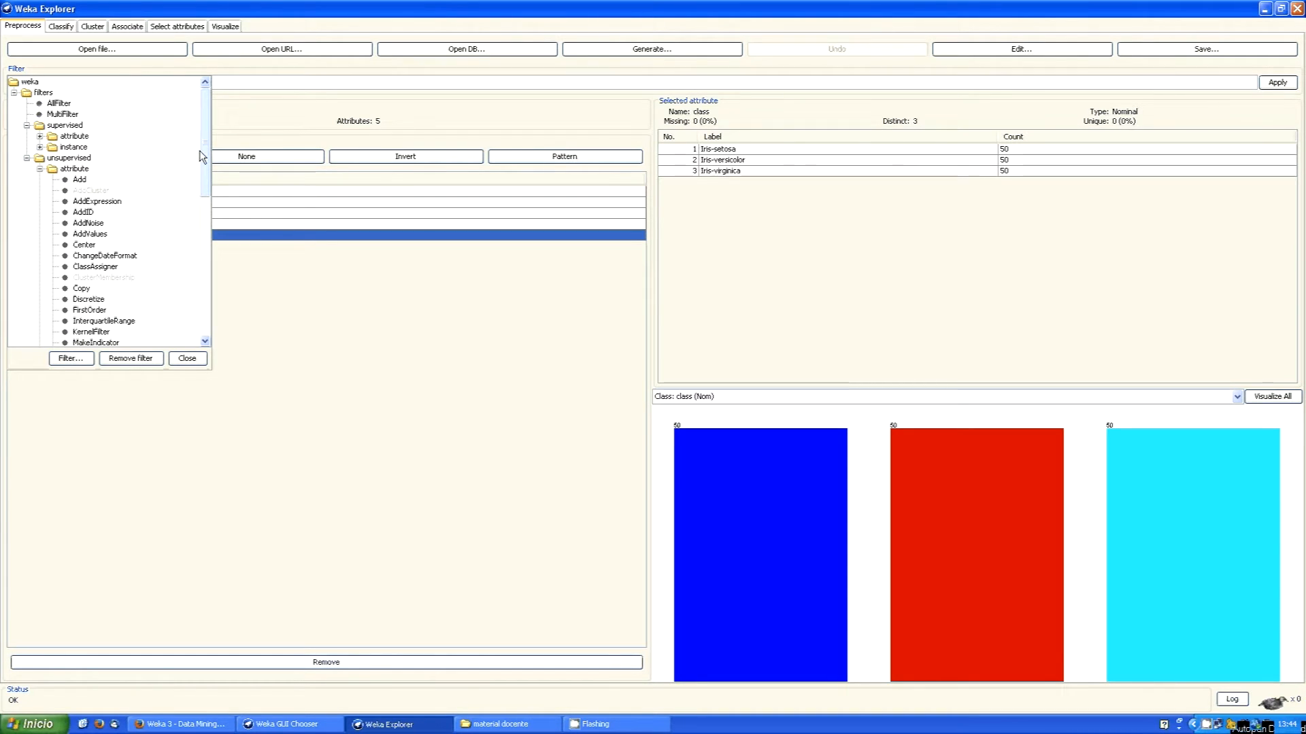
scroll(207, 193, down, 3)
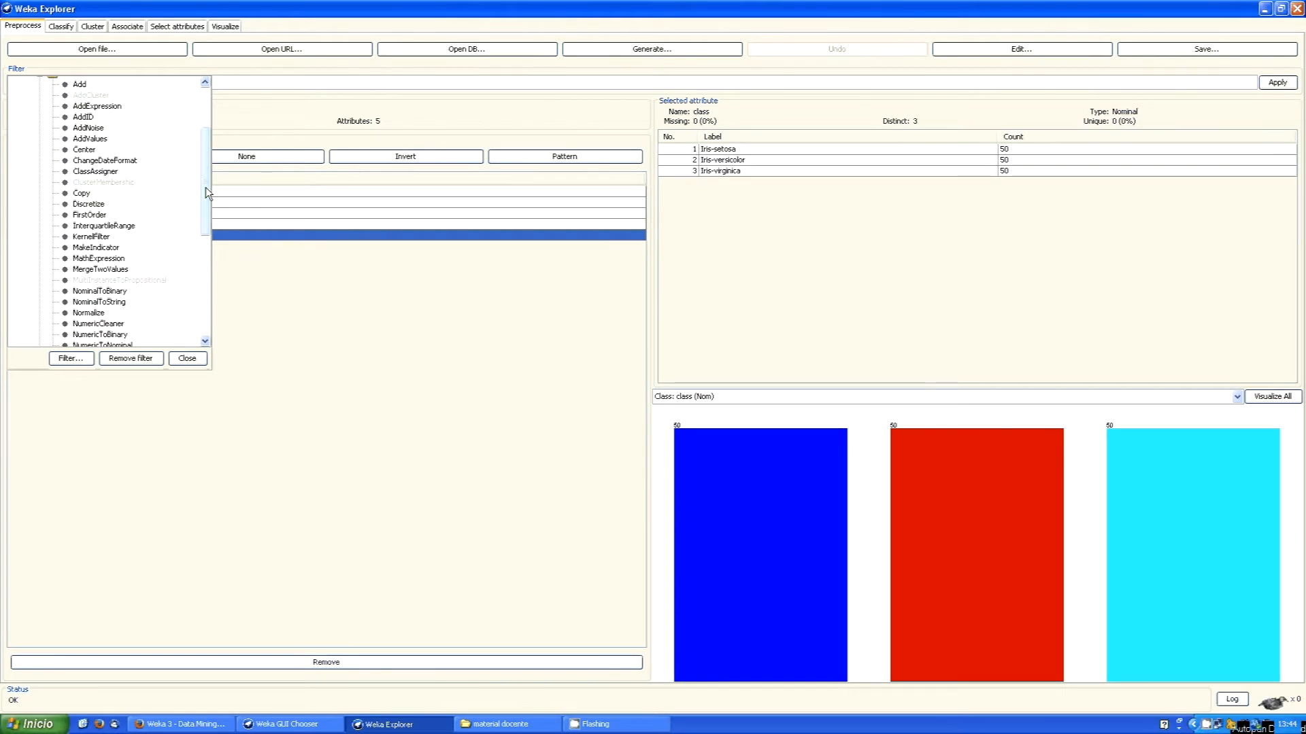
click(89, 205)
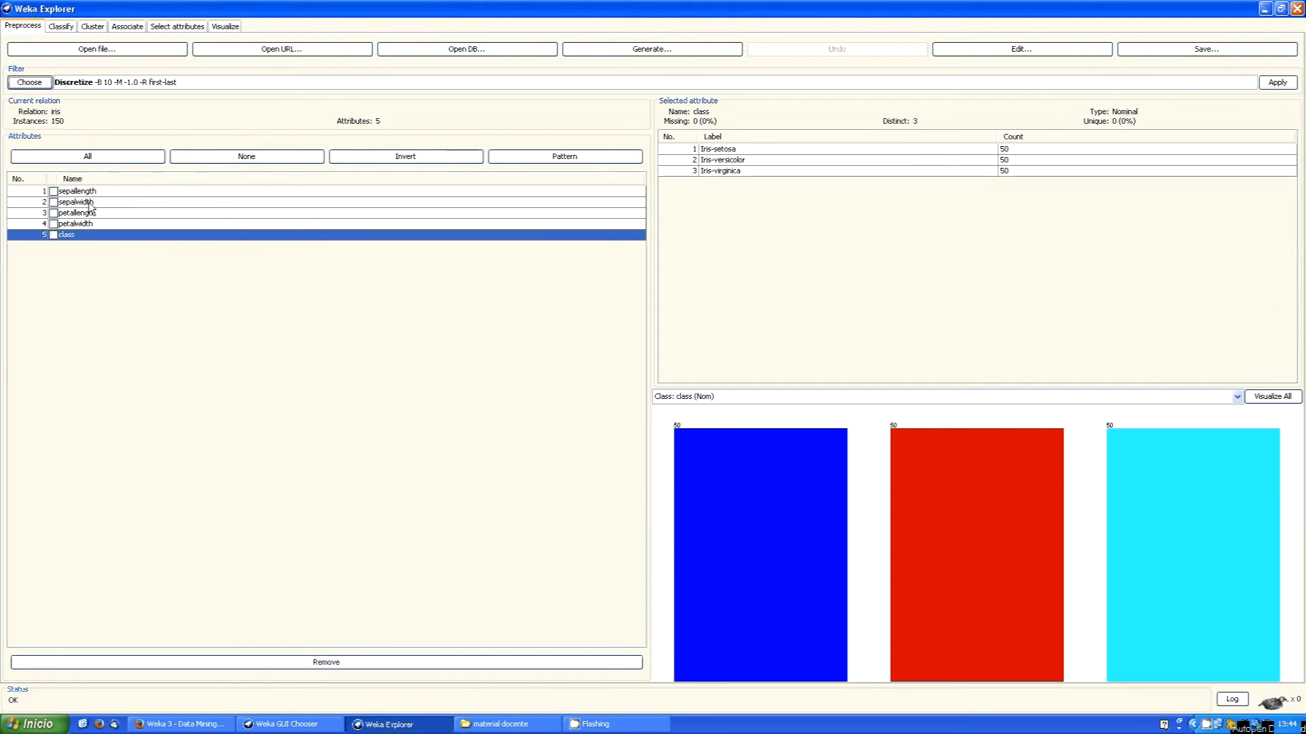
click(29, 82)
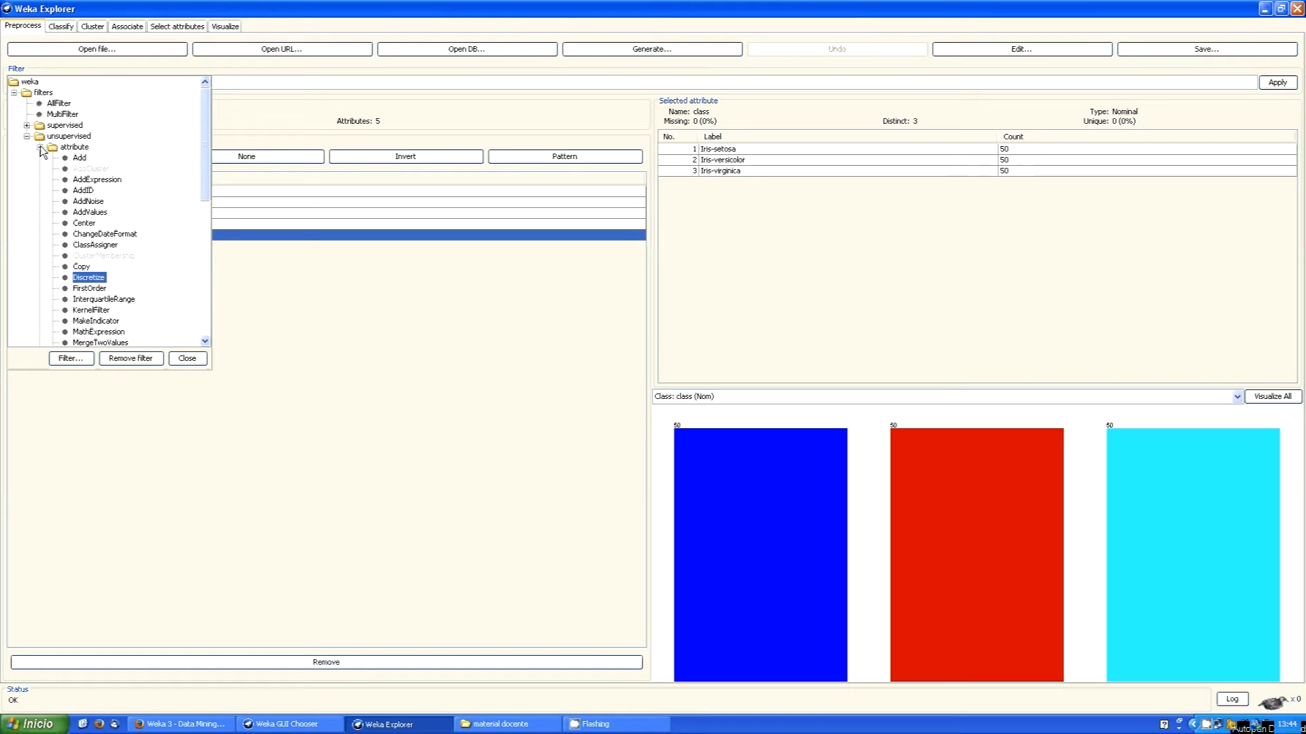
click(95, 278)
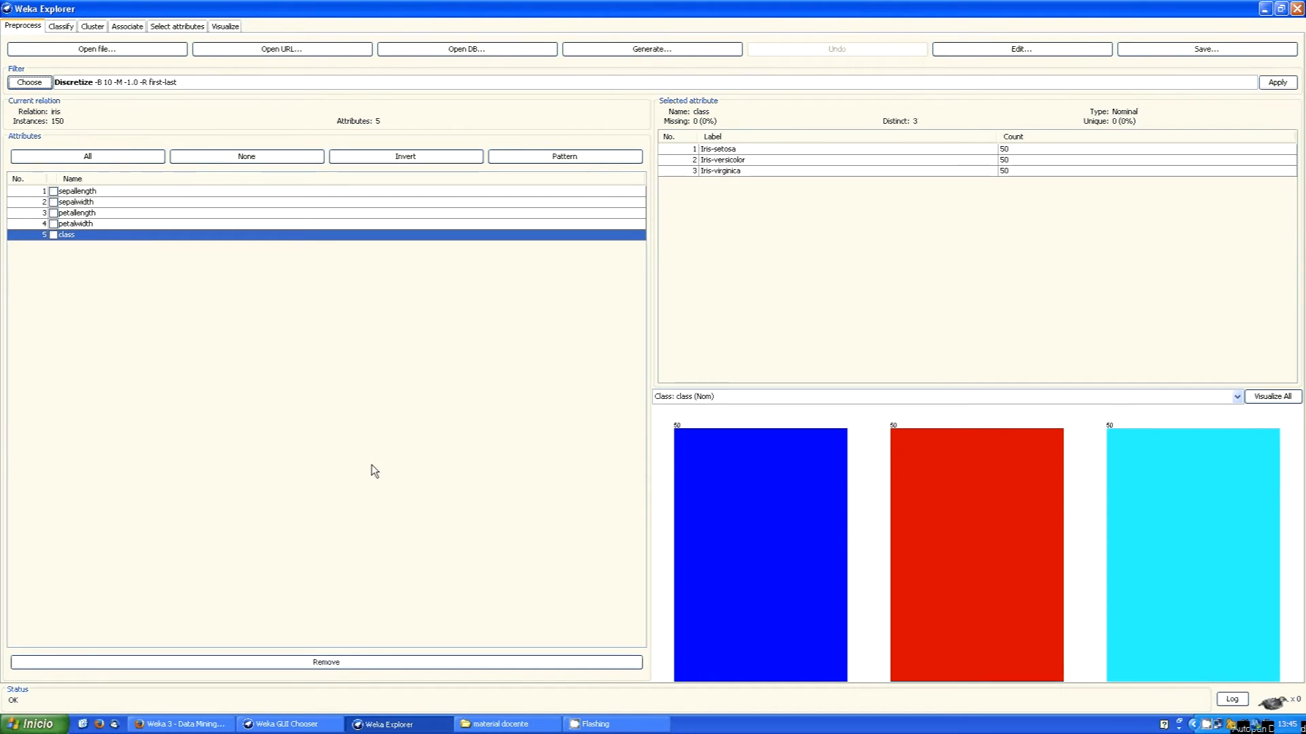
Select the petallength attribute, open the Discretize filter's settings and read the short filter description
click(108, 213)
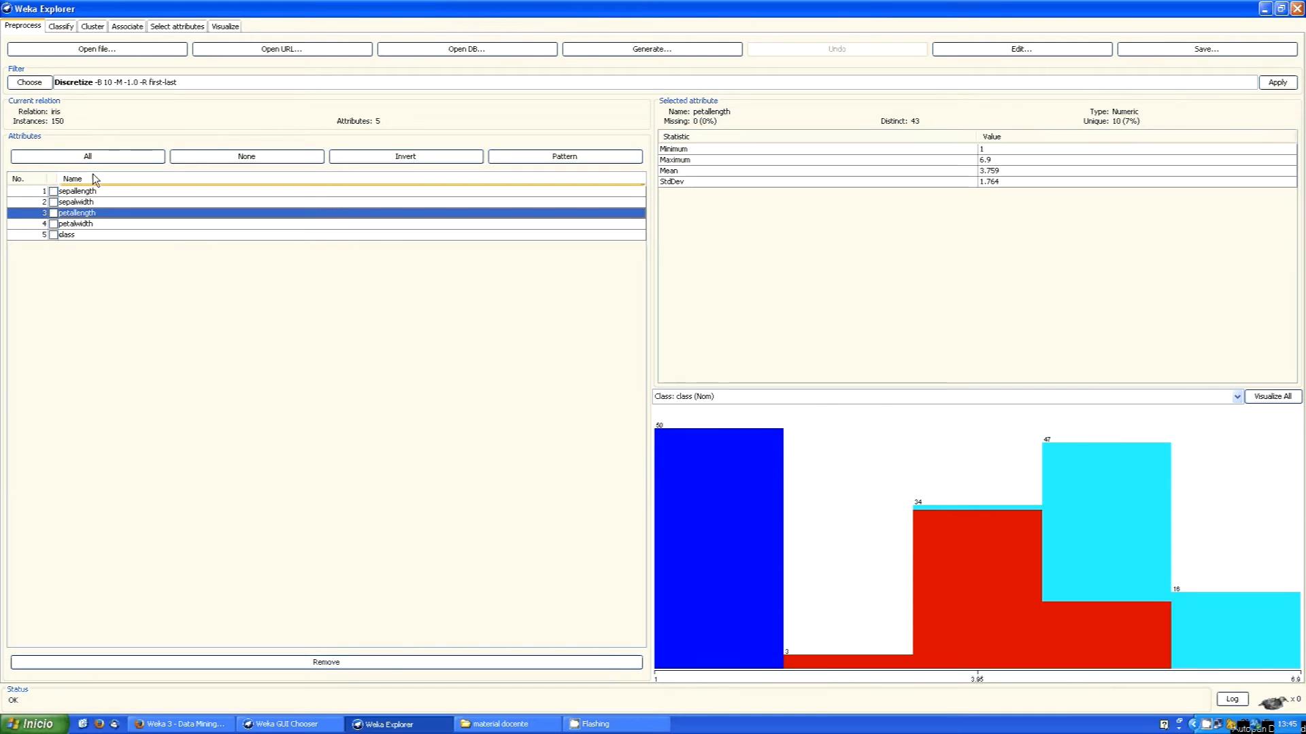
click(78, 84)
drag(126, 135, 106, 266)
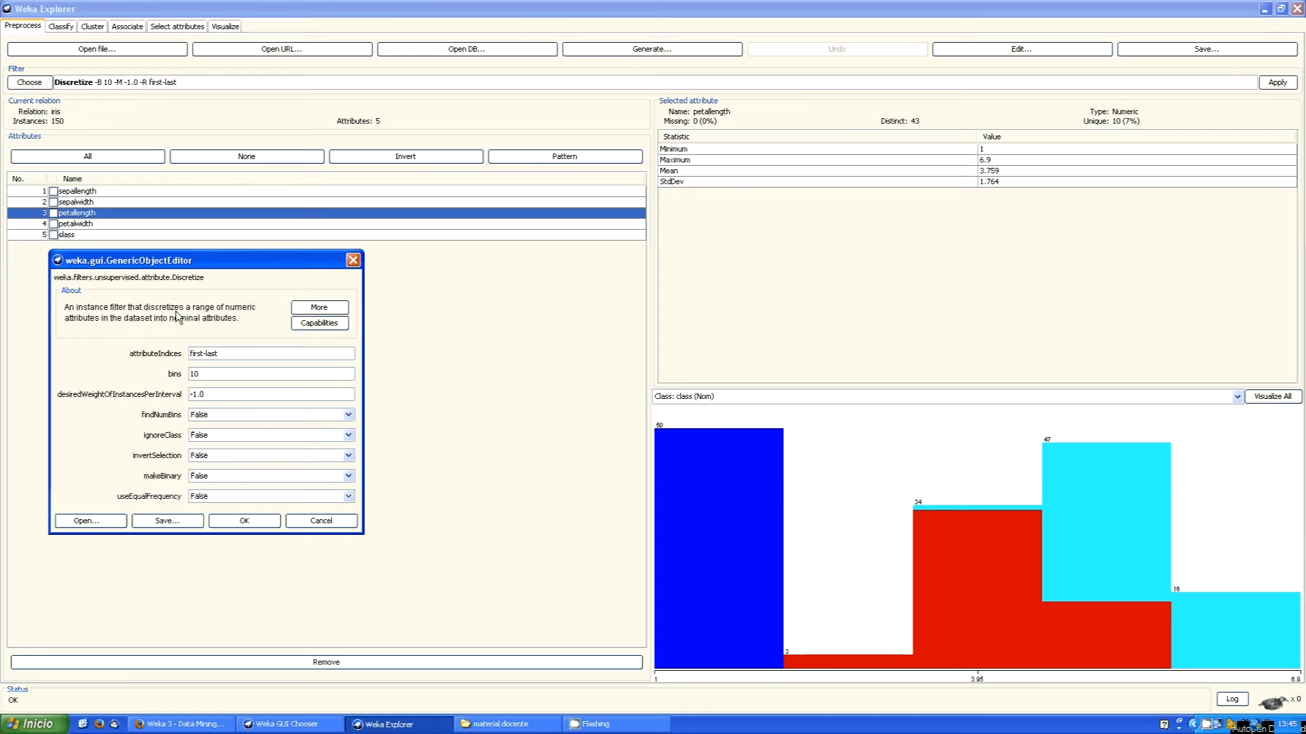
drag(248, 323, 74, 304)
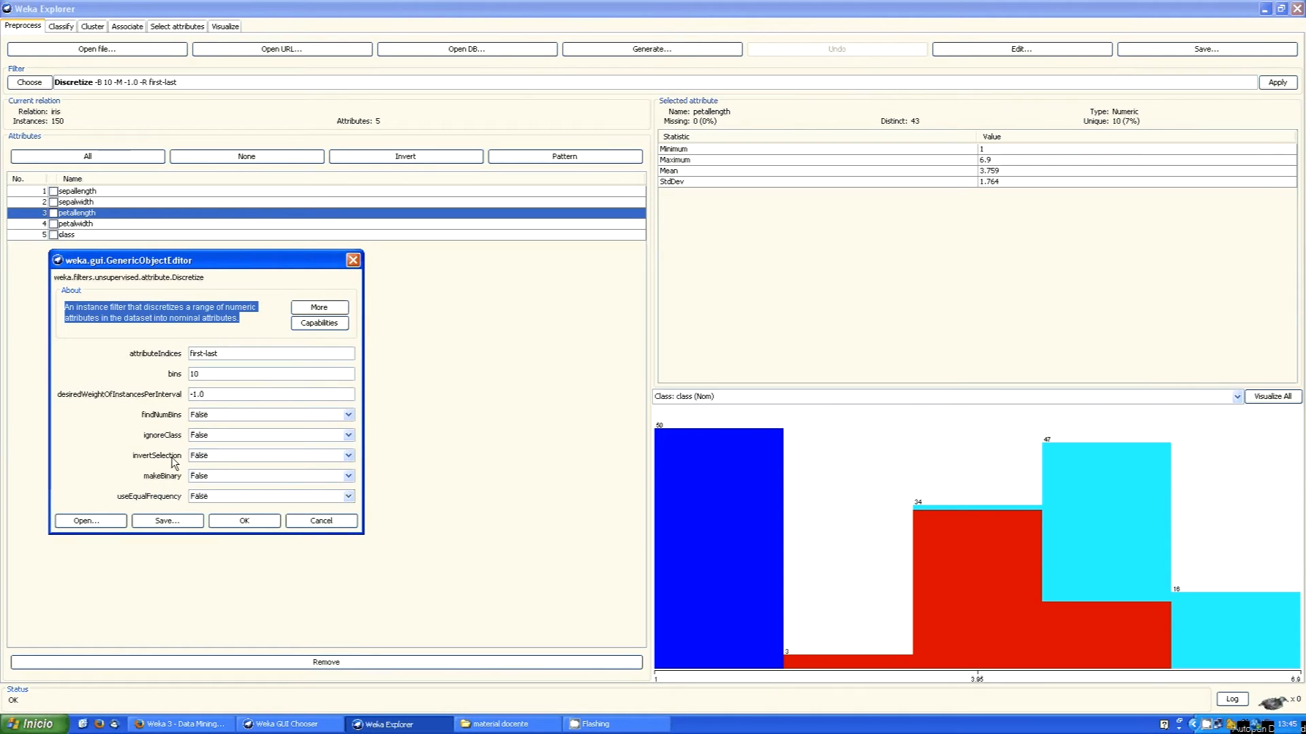
Open the Discretize filter's detailed information and read the synopsis and the attributeIndices and bins options
click(306, 311)
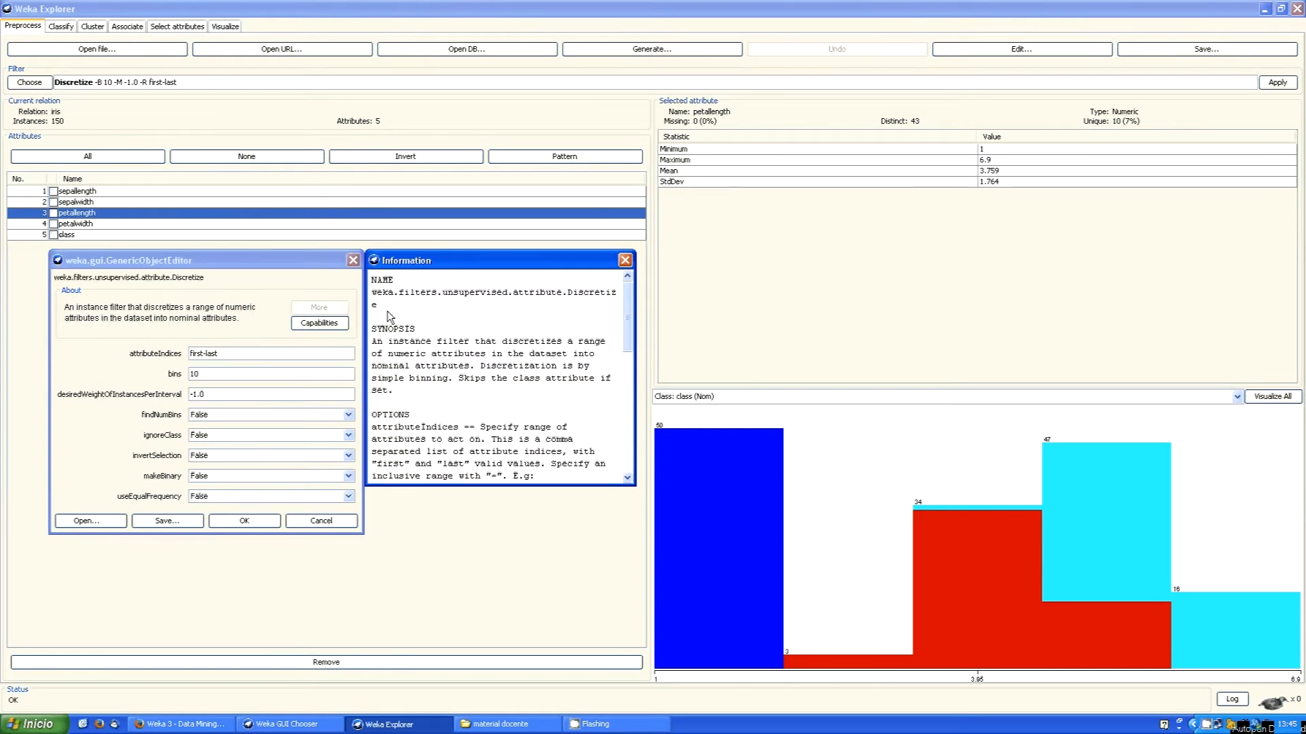
drag(373, 298, 407, 397)
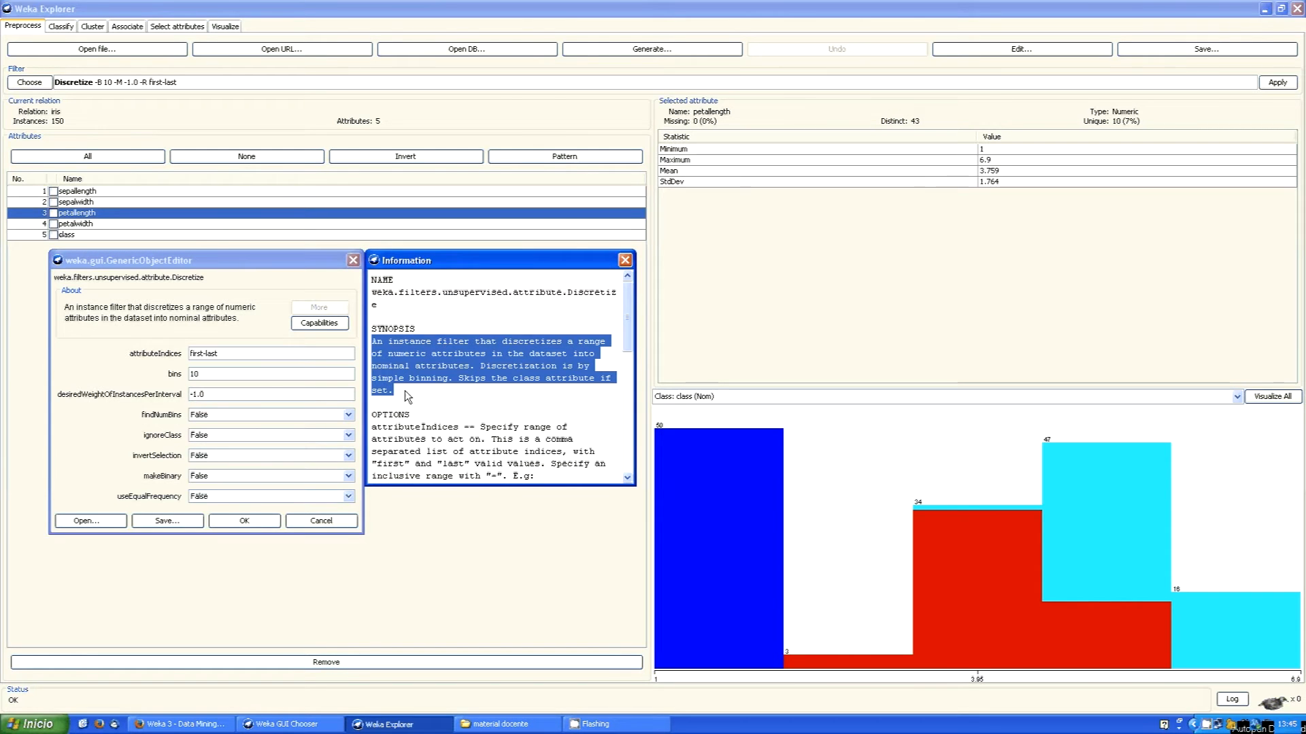
scroll(626, 333, down, 2)
drag(625, 355, 625, 357)
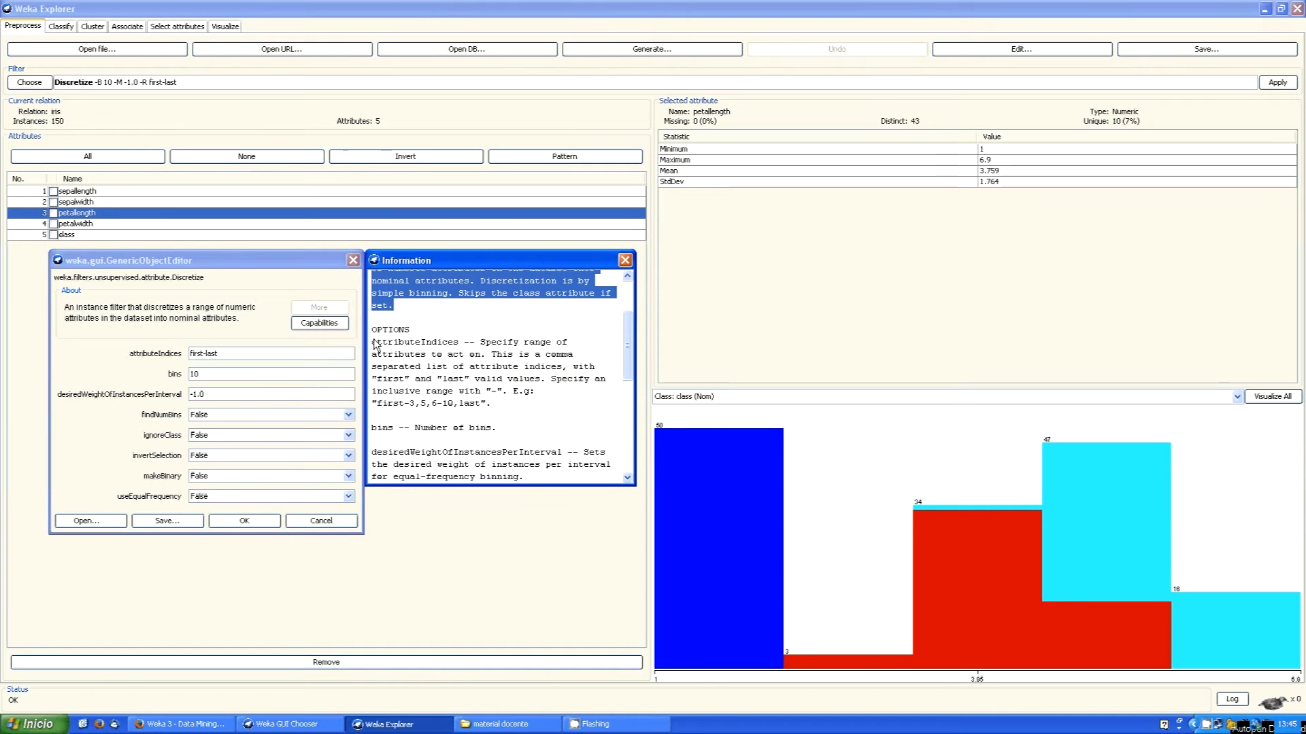
drag(373, 344, 496, 428)
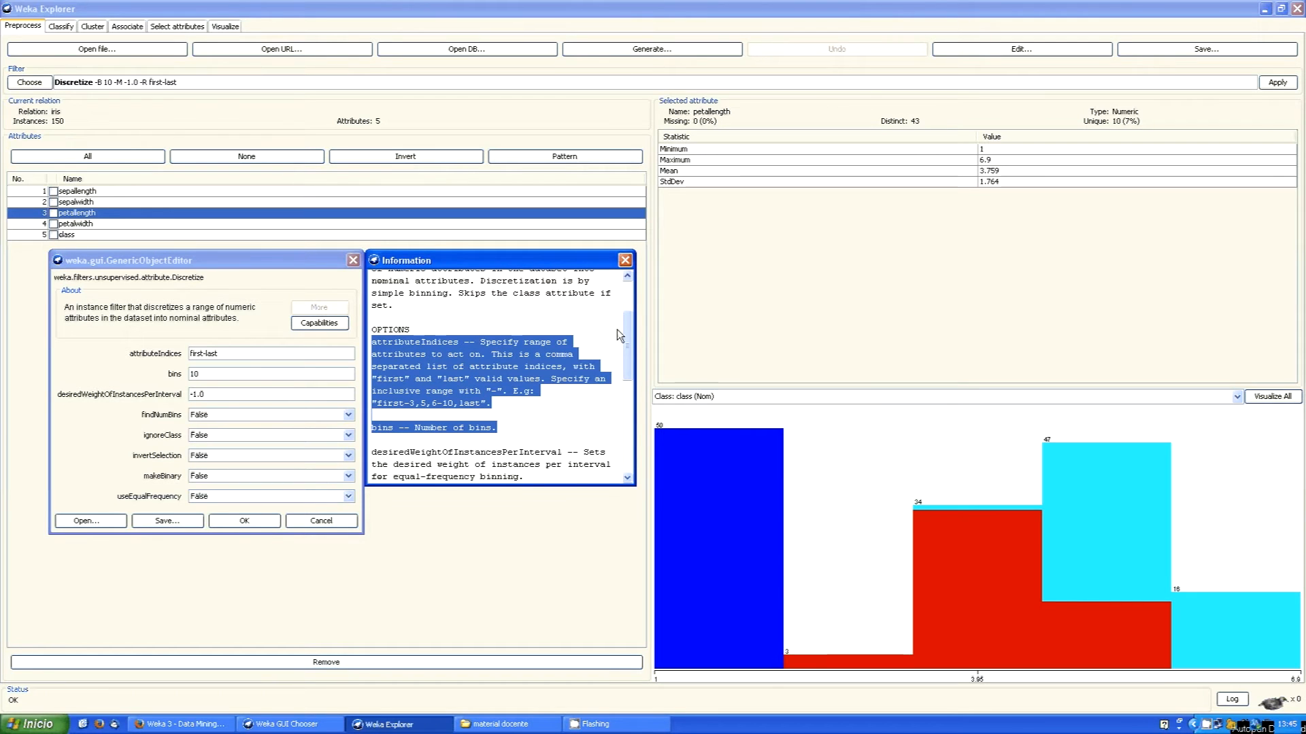
mouse_move(624, 329)
mouse_down()
mouse_move(627, 403)
mouse_move(624, 333)
mouse_up()
click(510, 419)
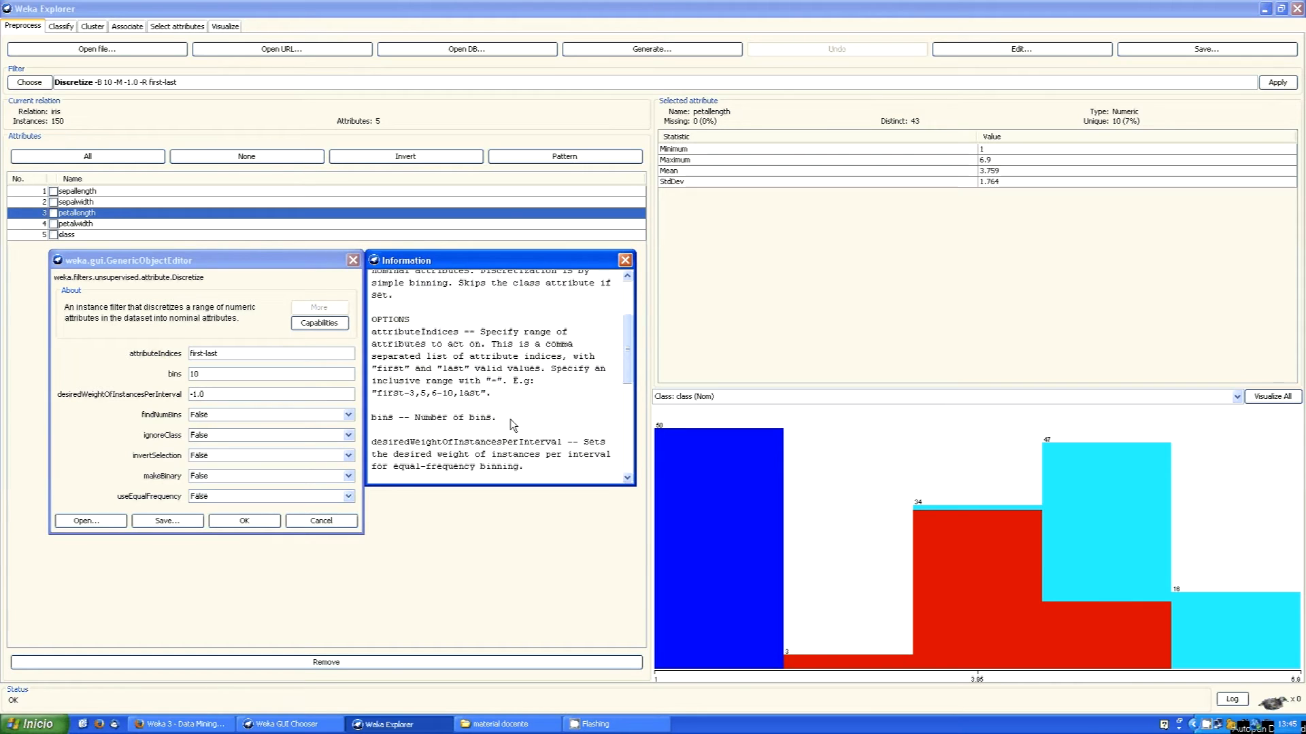
drag(495, 419, 371, 419)
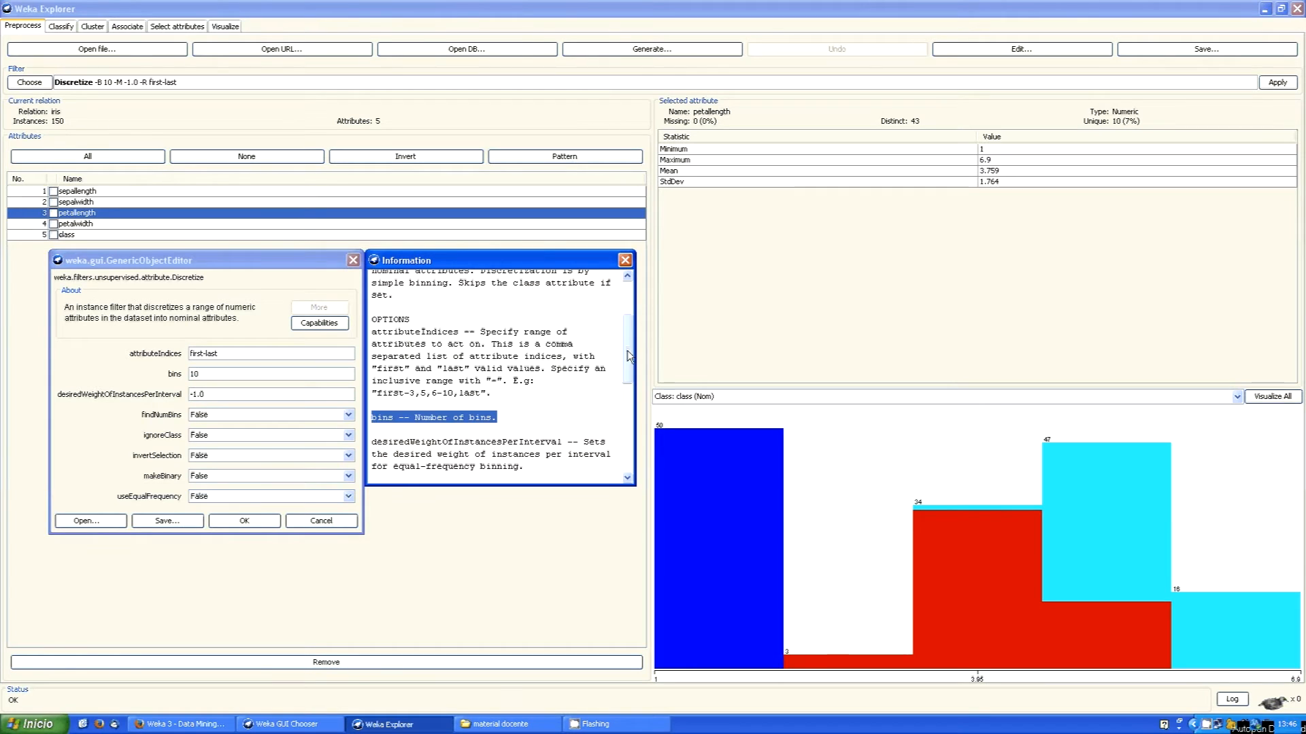
Read the useEqualFrequency option's description, review the information text from the beginning, and close it
drag(627, 350, 610, 445)
drag(503, 451, 372, 425)
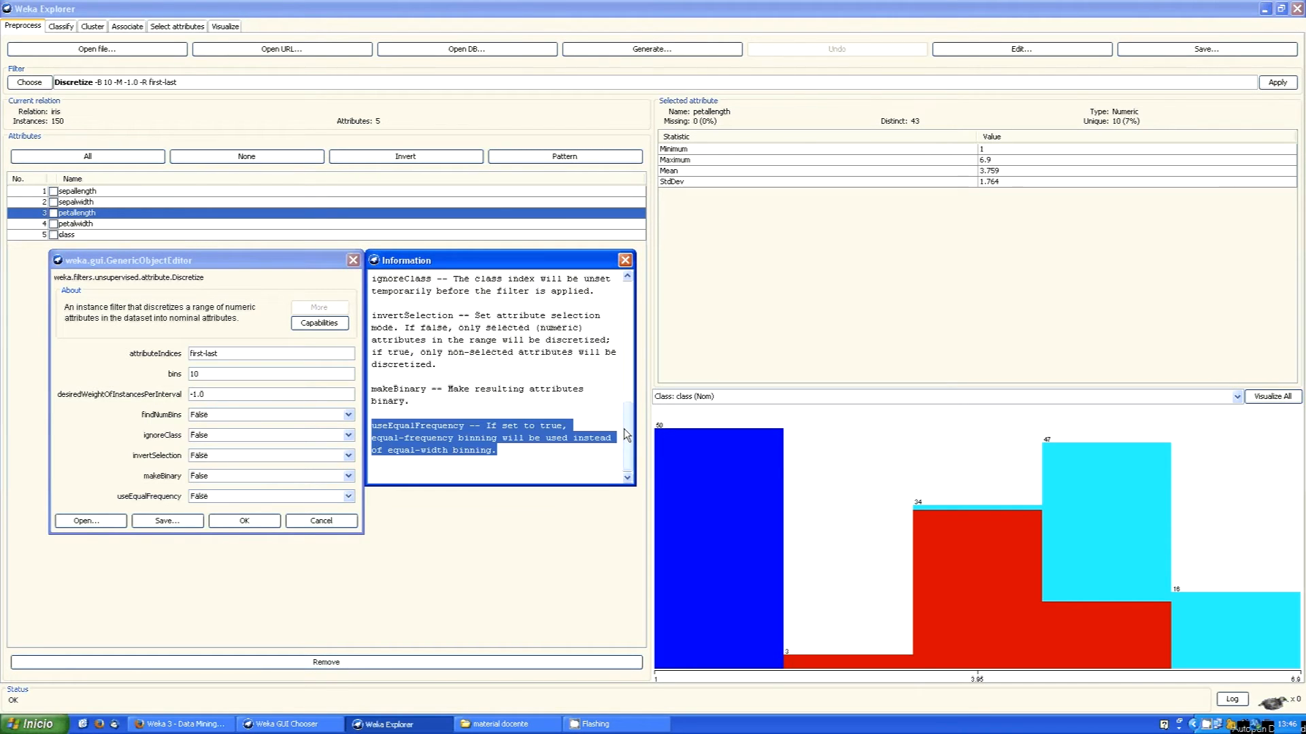
drag(627, 435, 619, 304)
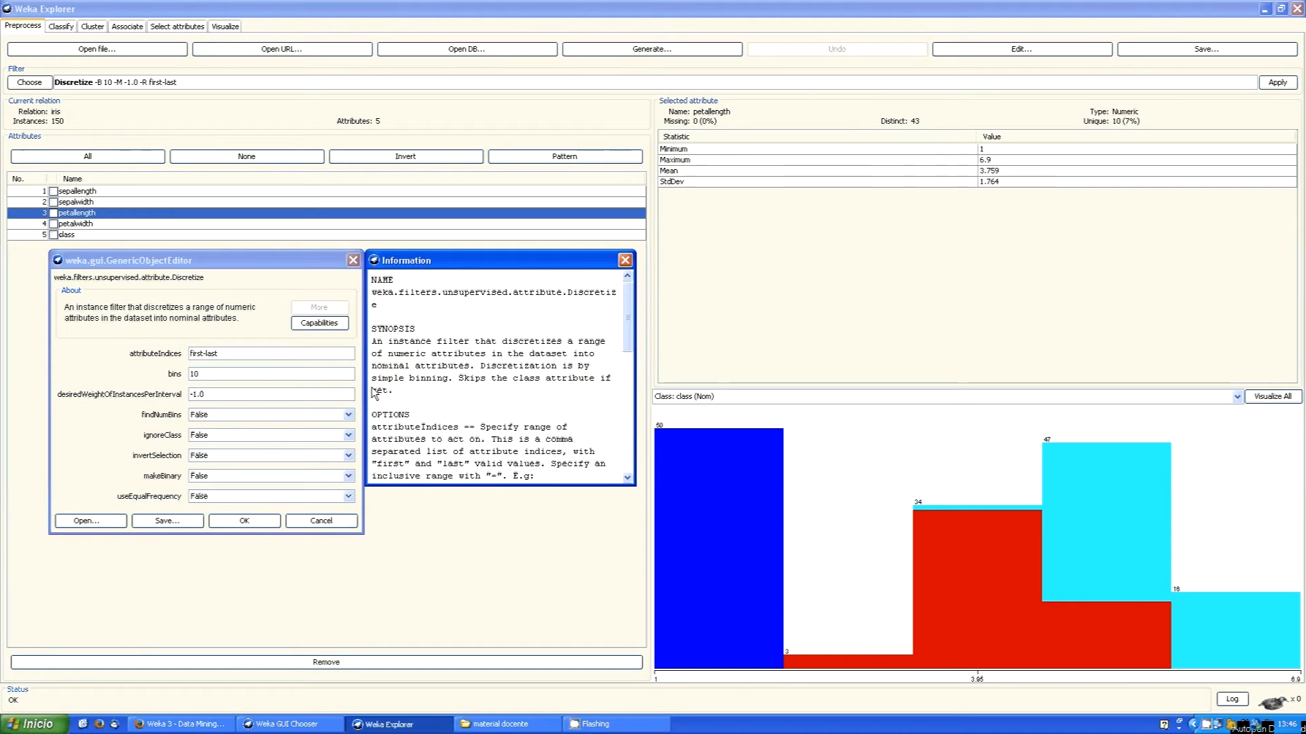
mouse_move(625, 313)
mouse_down()
mouse_move(625, 328)
mouse_move(625, 312)
mouse_up()
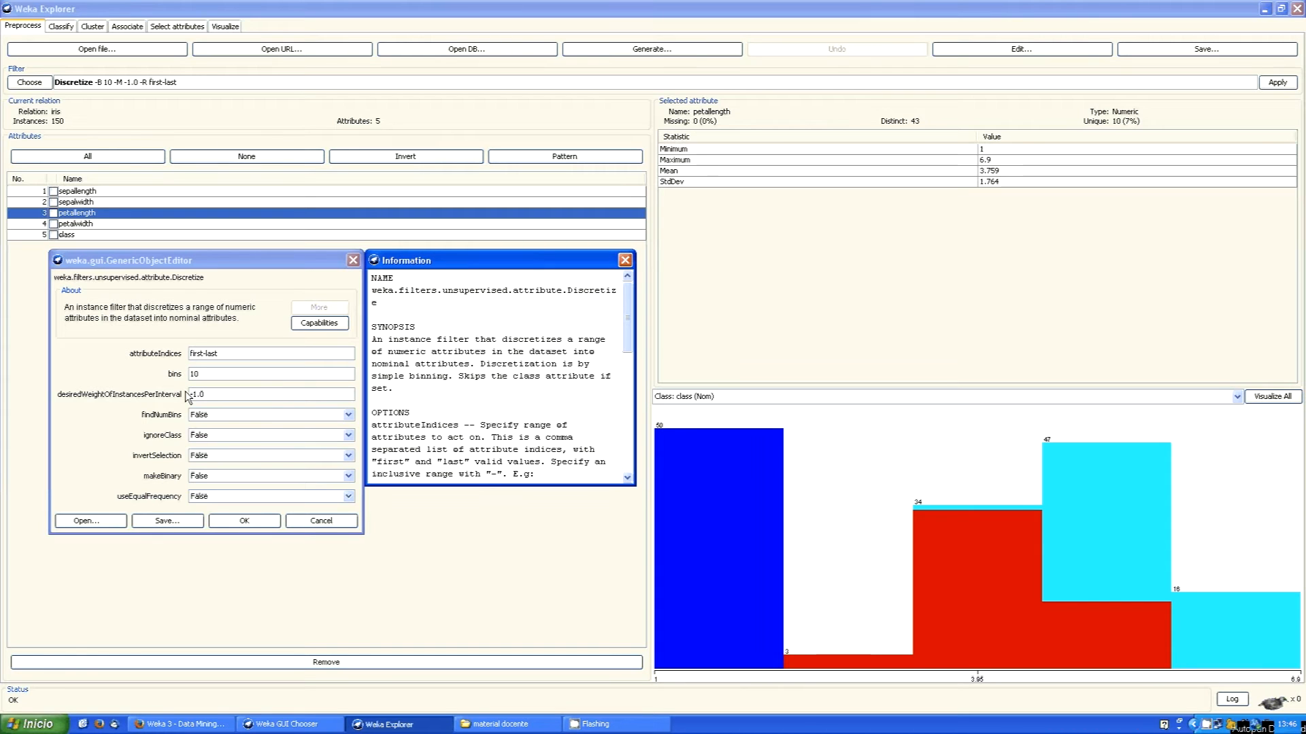
drag(625, 306, 631, 270)
click(627, 262)
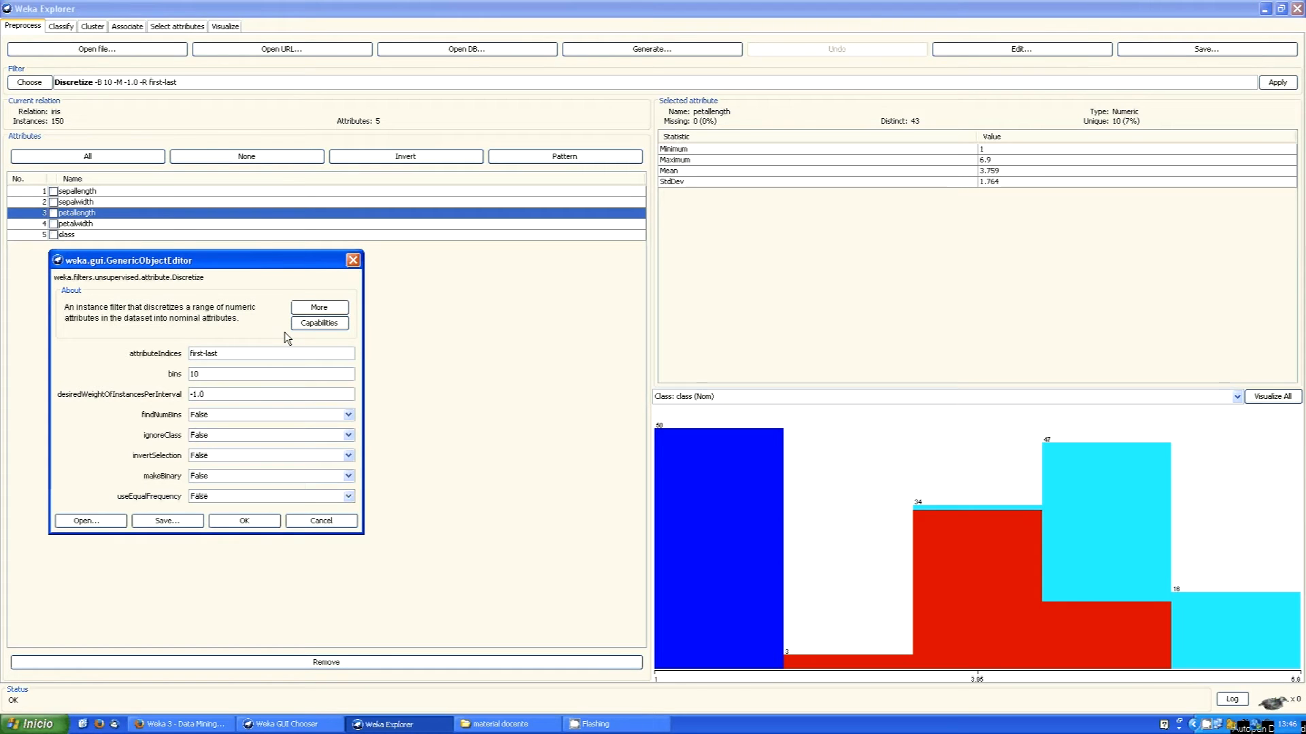
Look up the bins option's description in the Discretize filter's detailed information and close the information
click(318, 307)
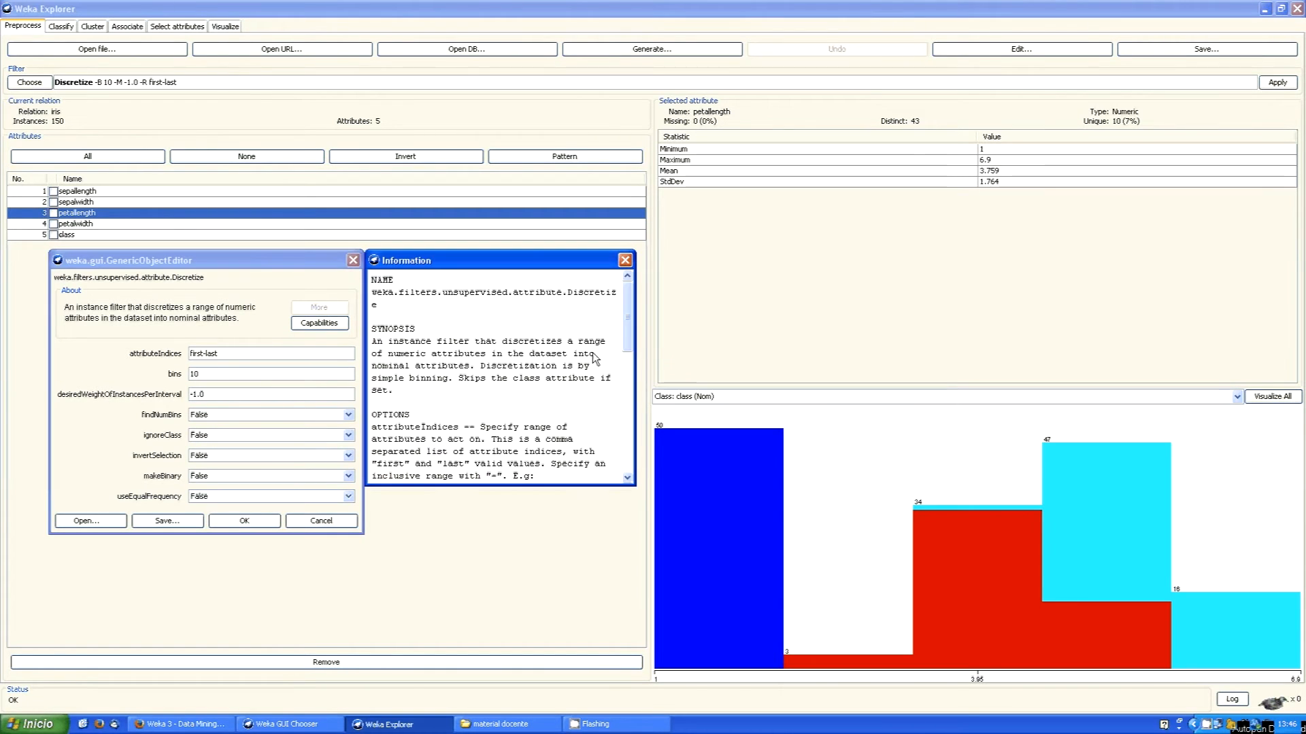
scroll(620, 380, down, 3)
scroll(620, 385, down, 1)
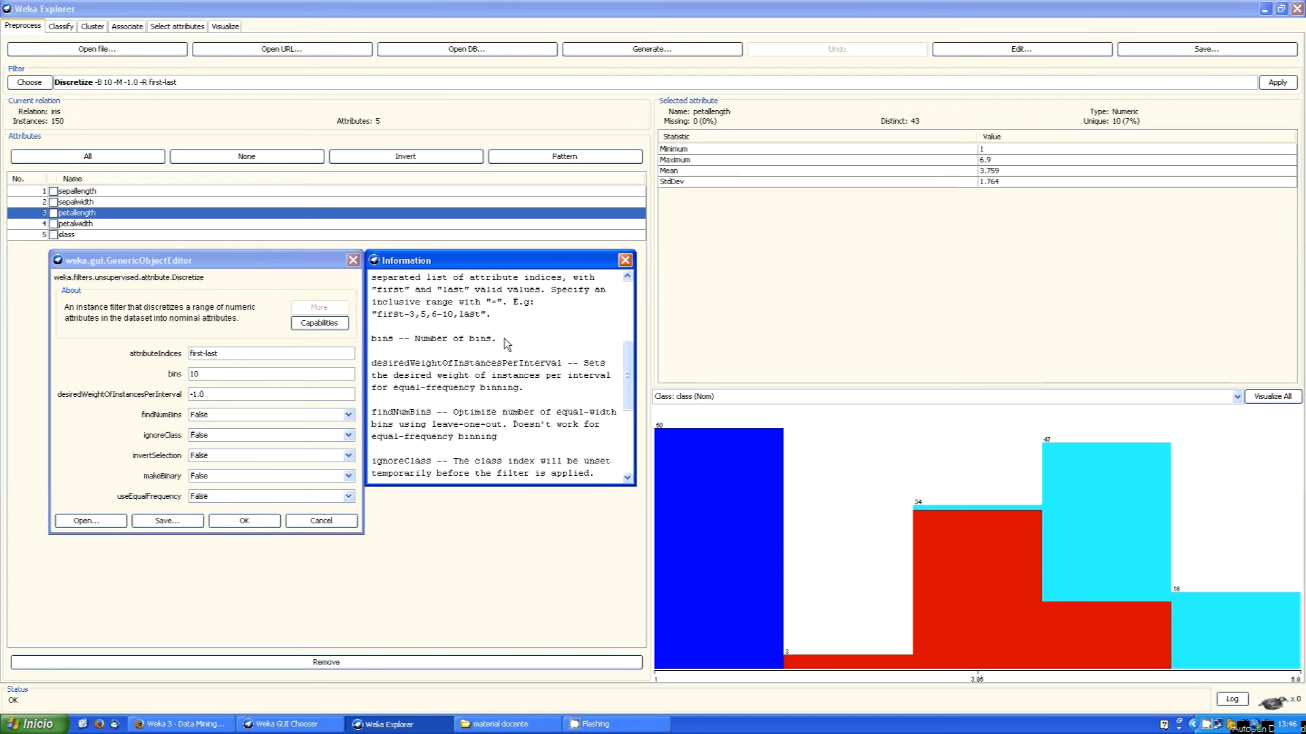
drag(505, 339, 372, 339)
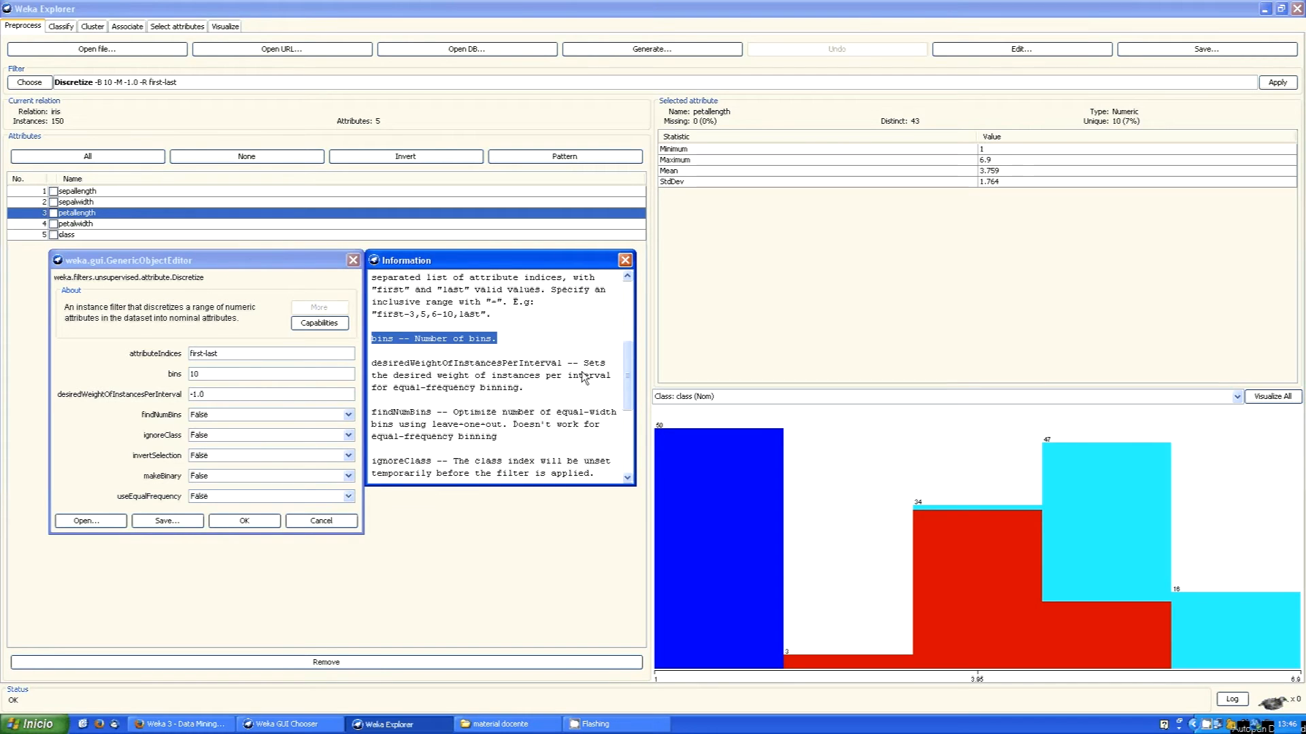
click(625, 260)
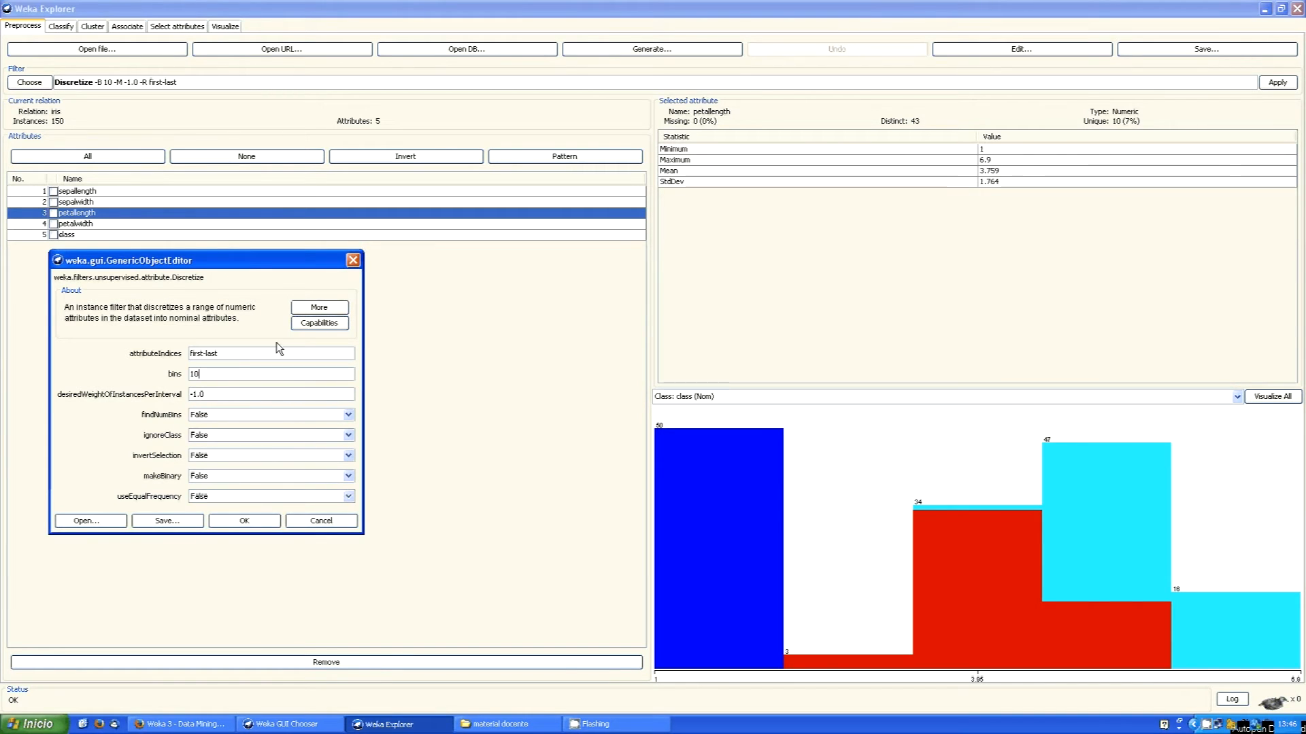
Set the Discretize filter's number of bins to 5
key(BackSpace)
key(BackSpace)
text(5)
Read the useEqualFrequency description in the filter's detailed information, and accept the filter settings
click(319, 307)
scroll(531, 460, down, 10)
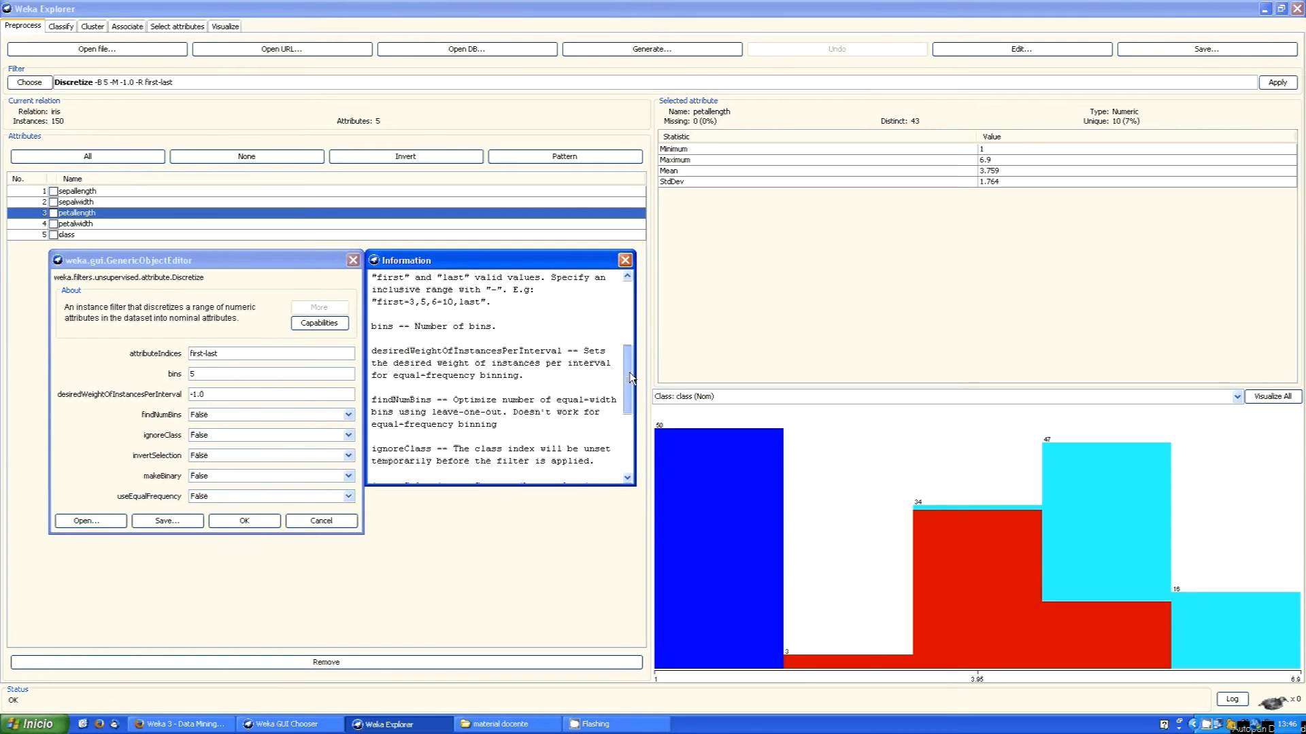
drag(504, 455, 369, 427)
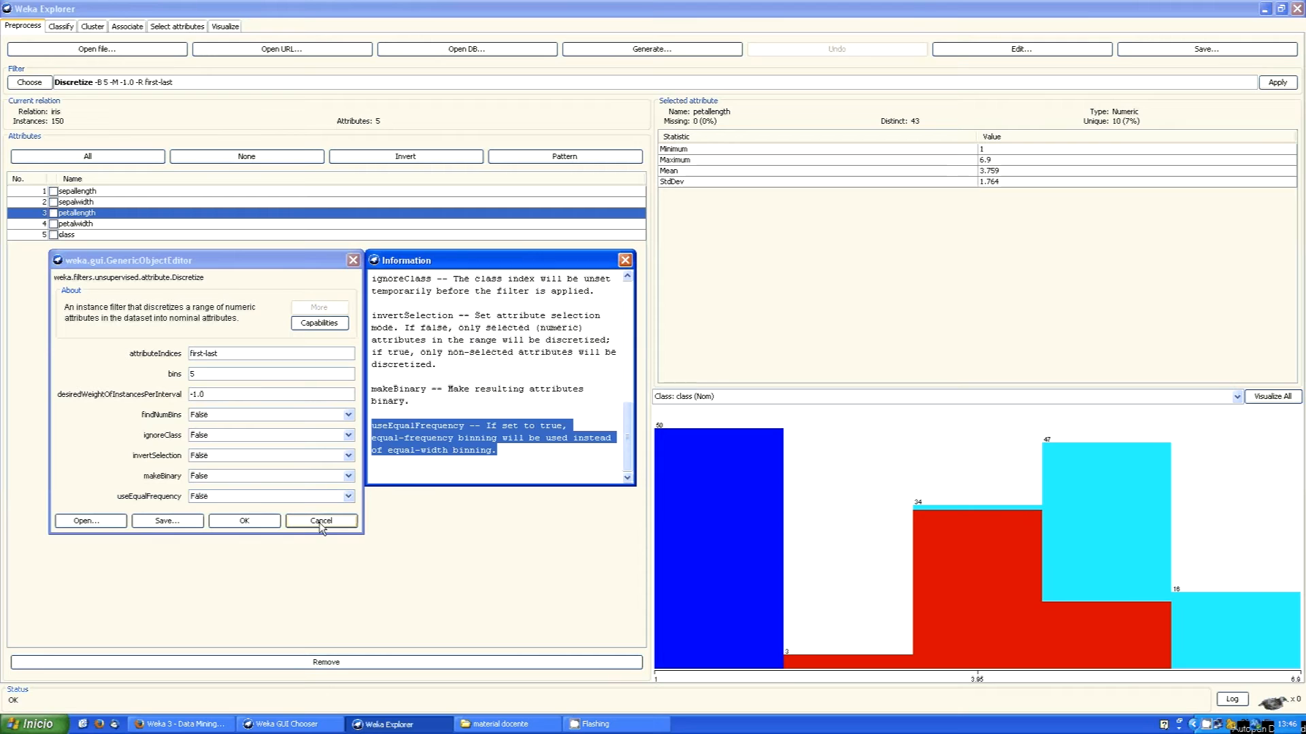
click(625, 260)
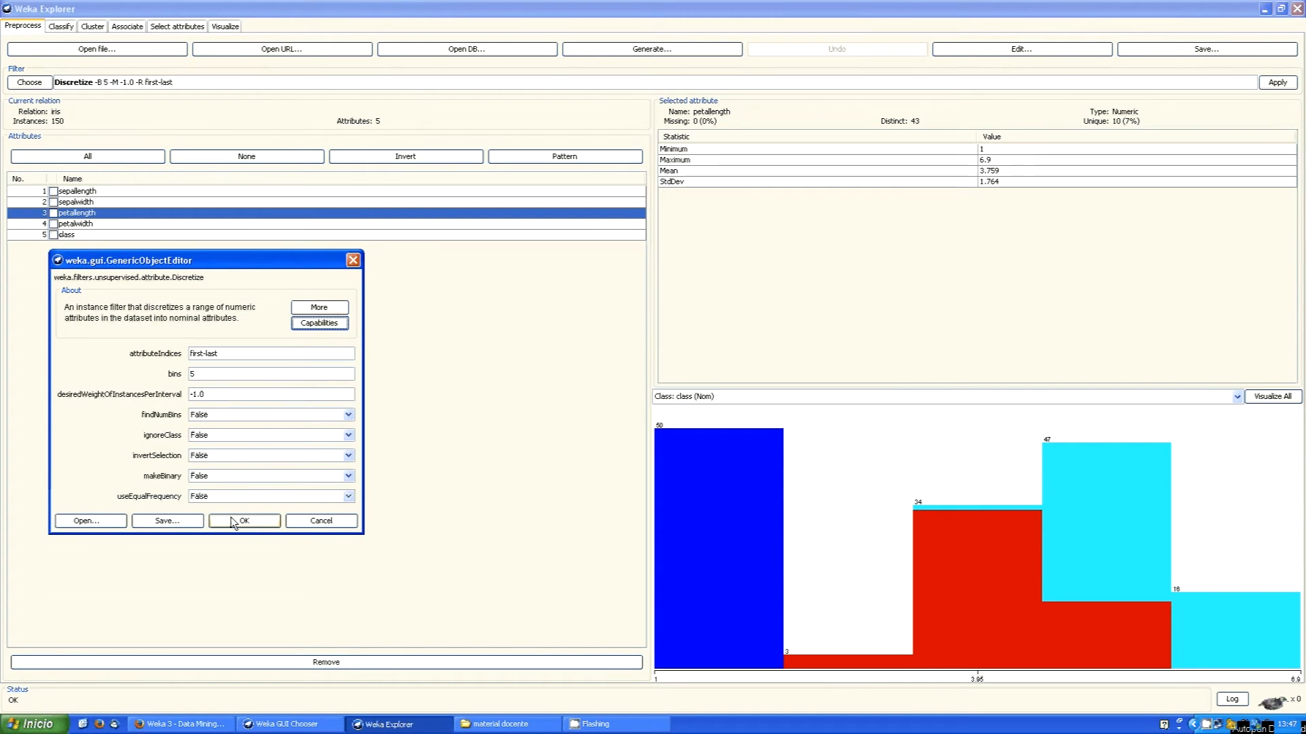
click(233, 522)
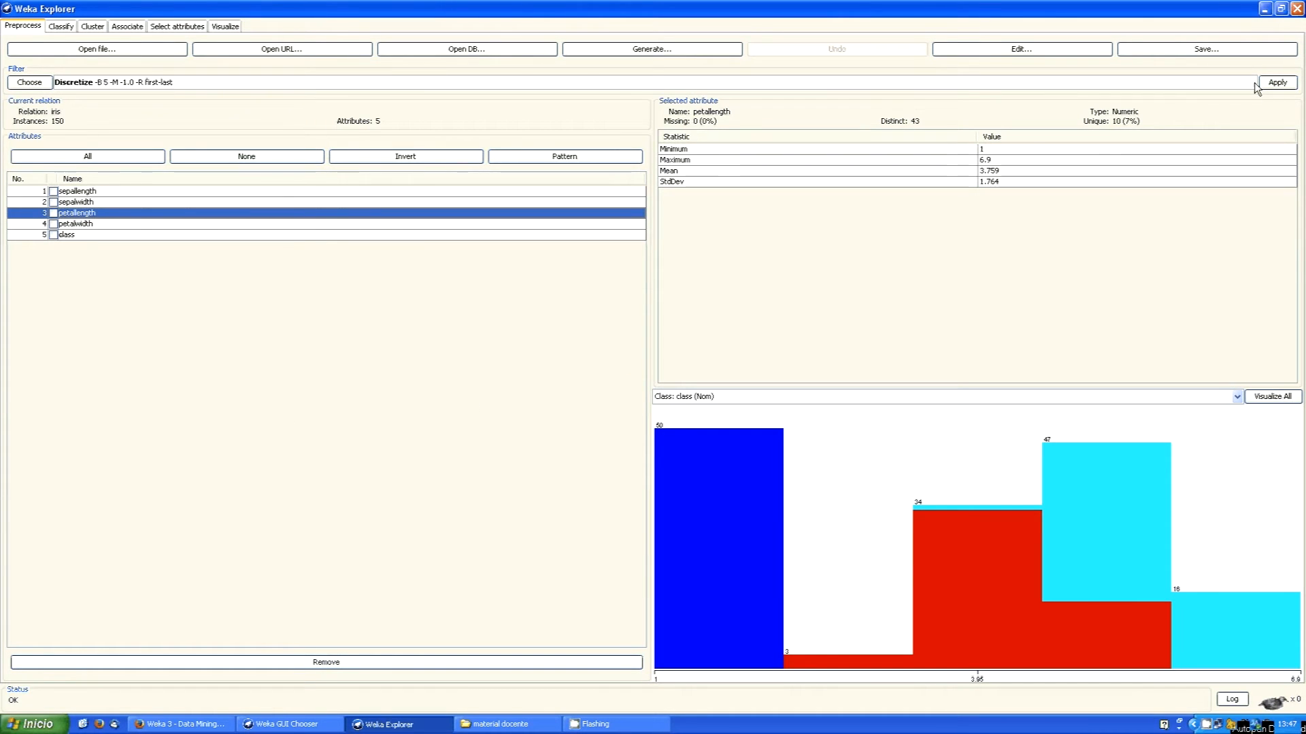
Review the statistics and class histograms of the undiscretized sepal, petal and class attributes, finishing on petallength
click(102, 191)
click(112, 202)
click(124, 224)
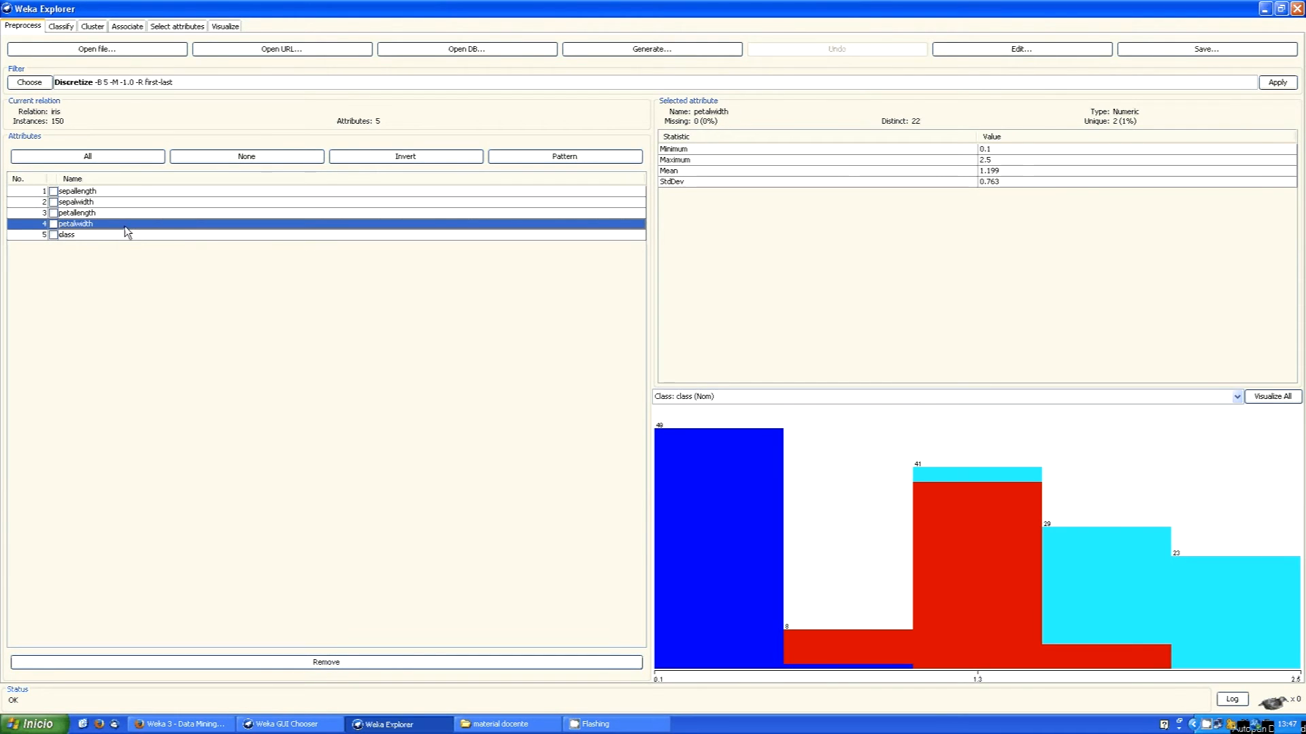
click(136, 235)
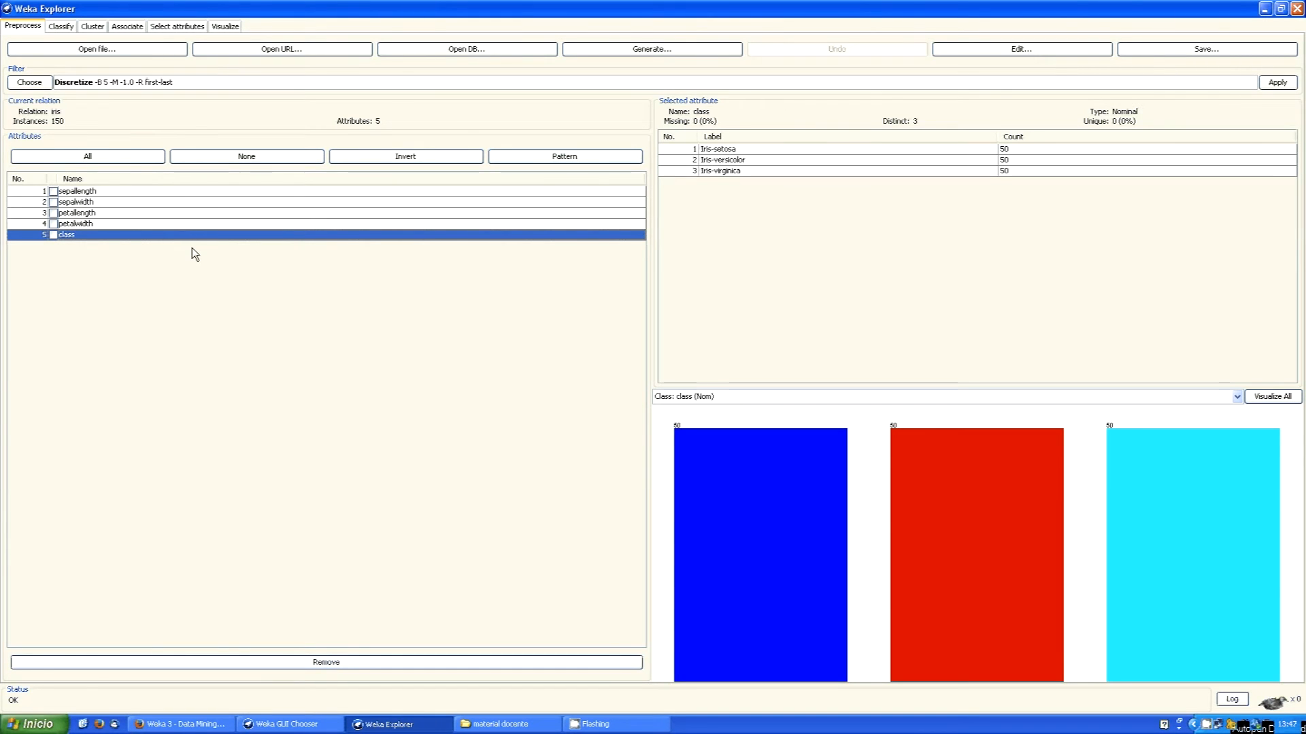
click(161, 193)
key(Down)
key(Down)
key(Down)
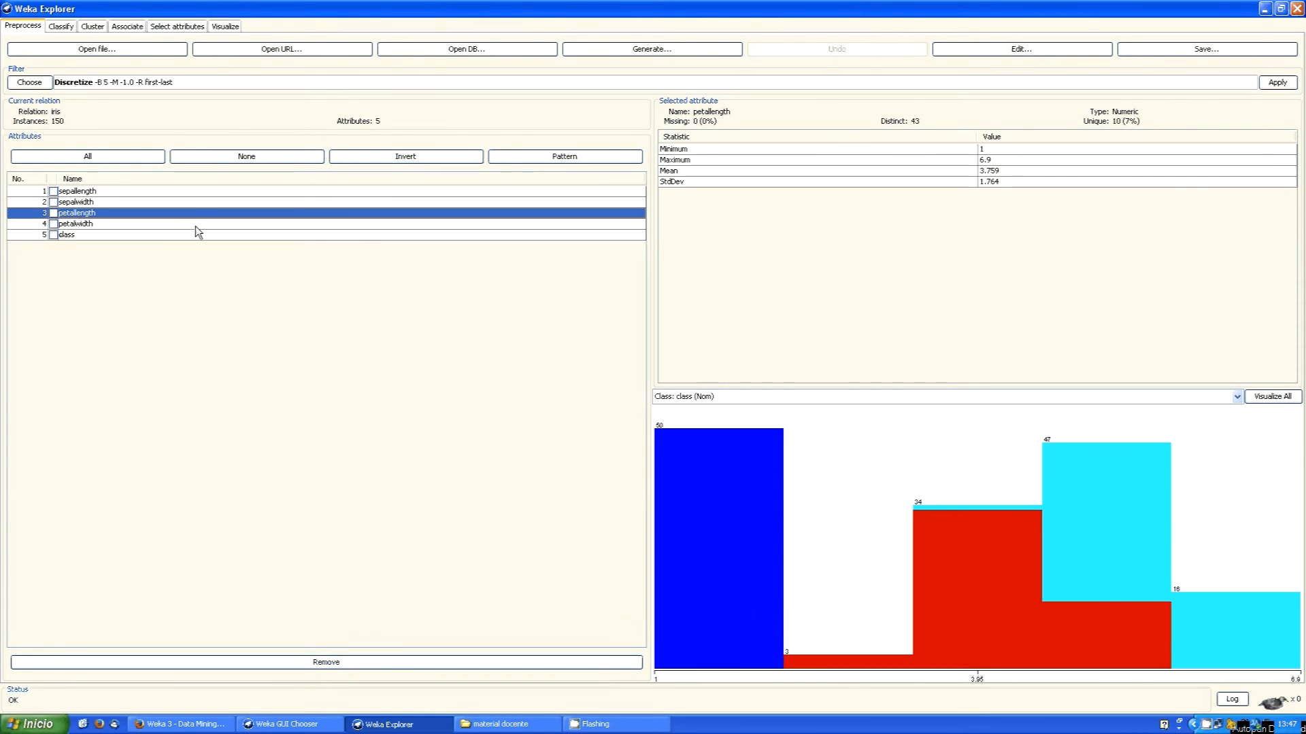
click(191, 215)
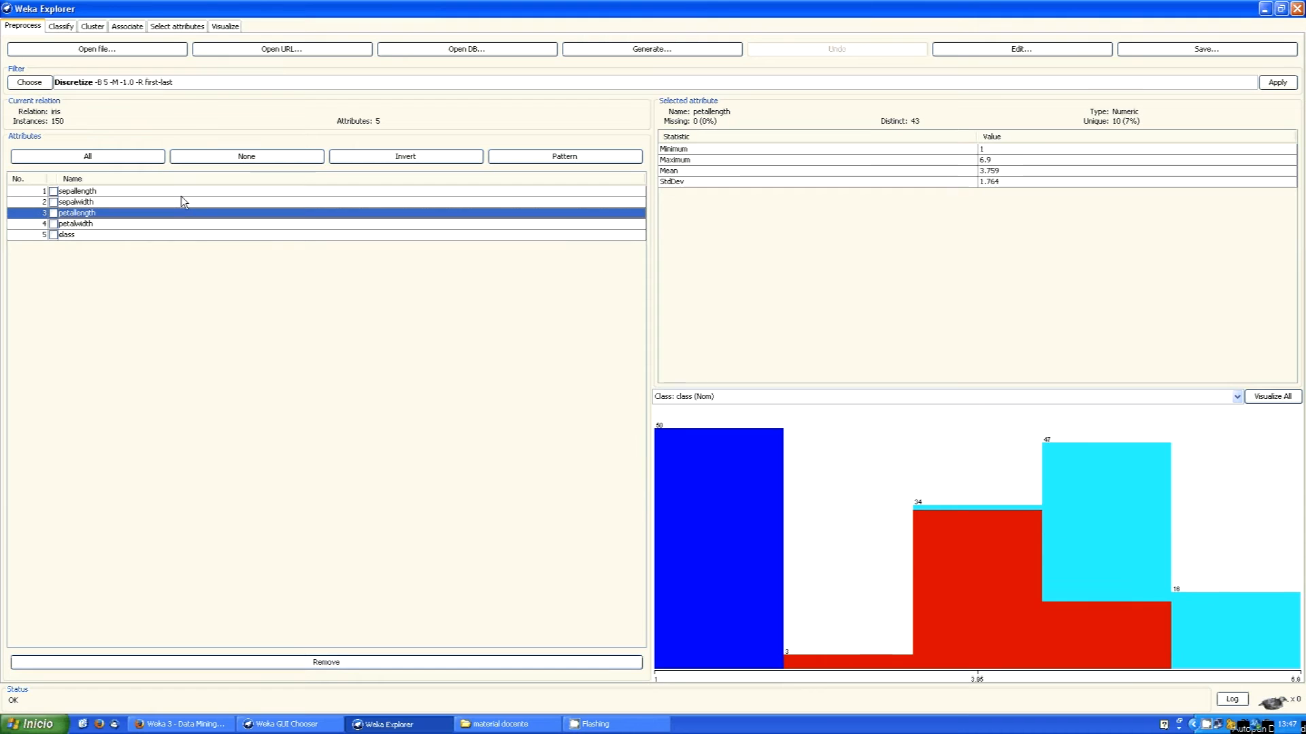
Reopen the Discretize filter's settings, read the attributeIndices description, and leave without changing anything
click(75, 82)
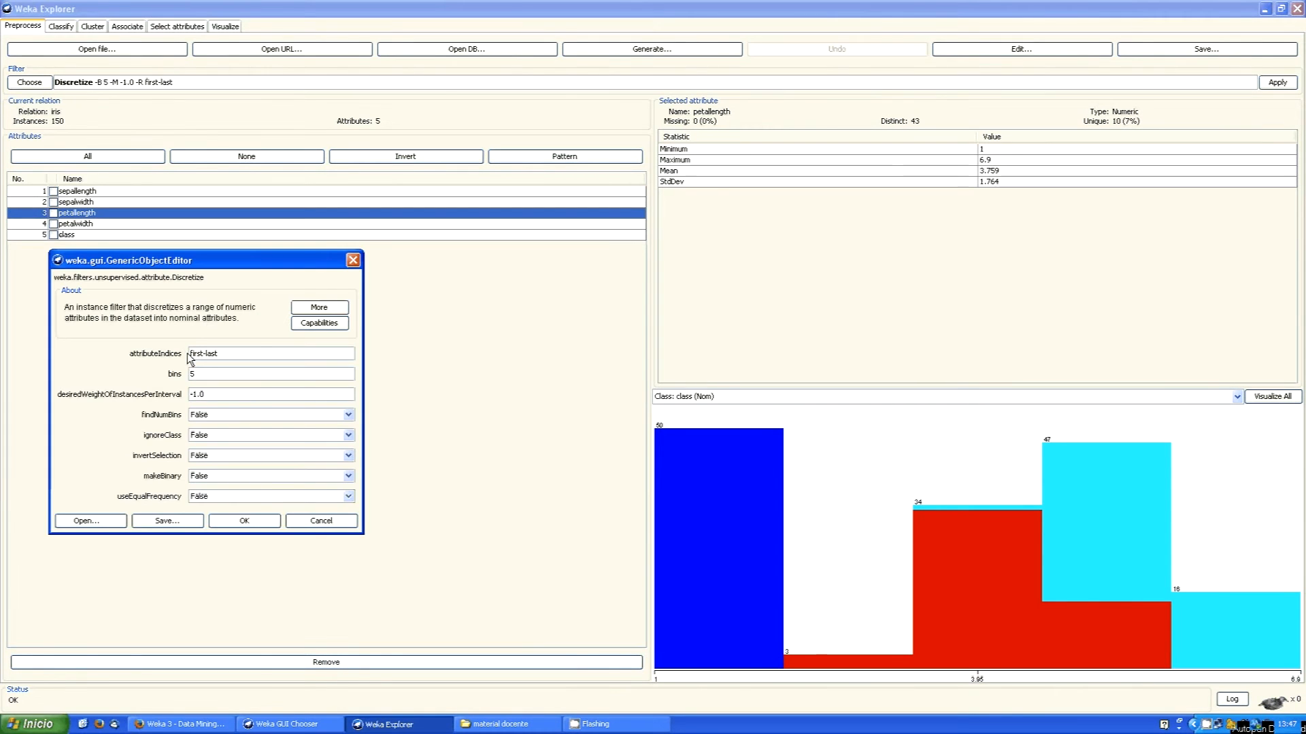
click(319, 308)
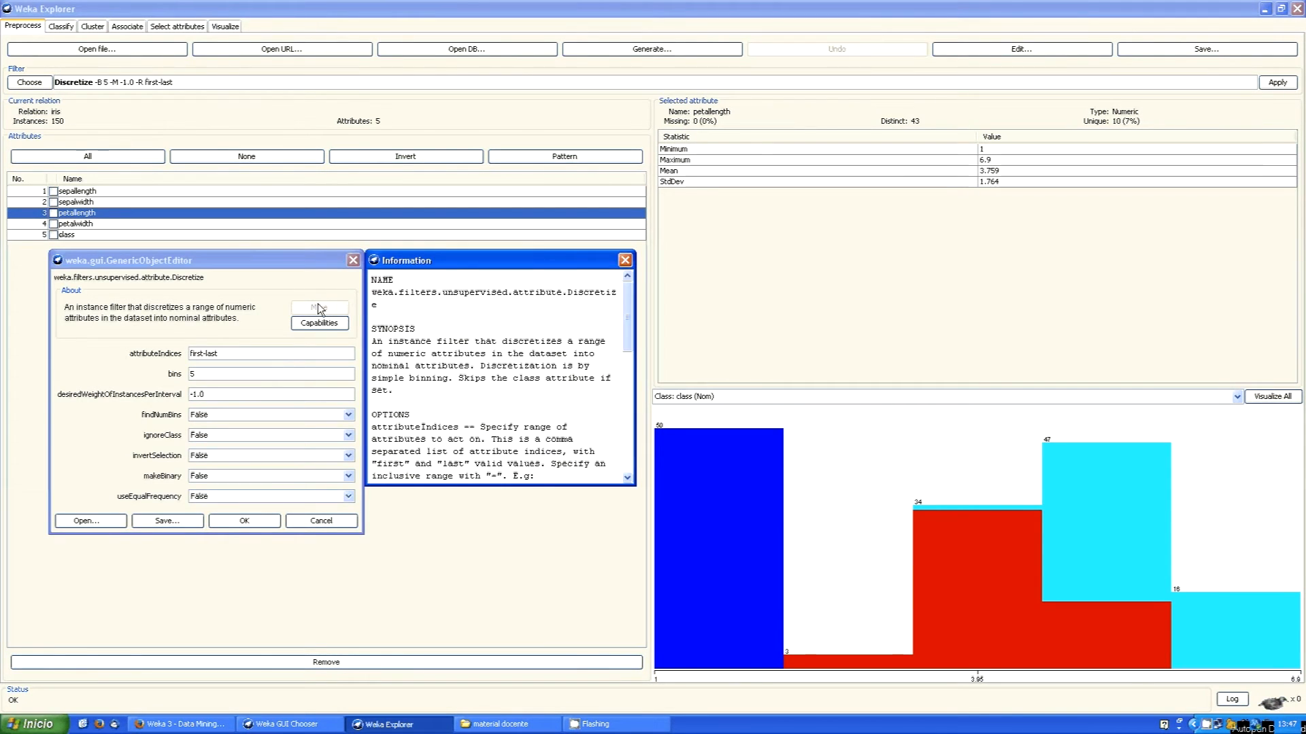
drag(372, 427, 548, 476)
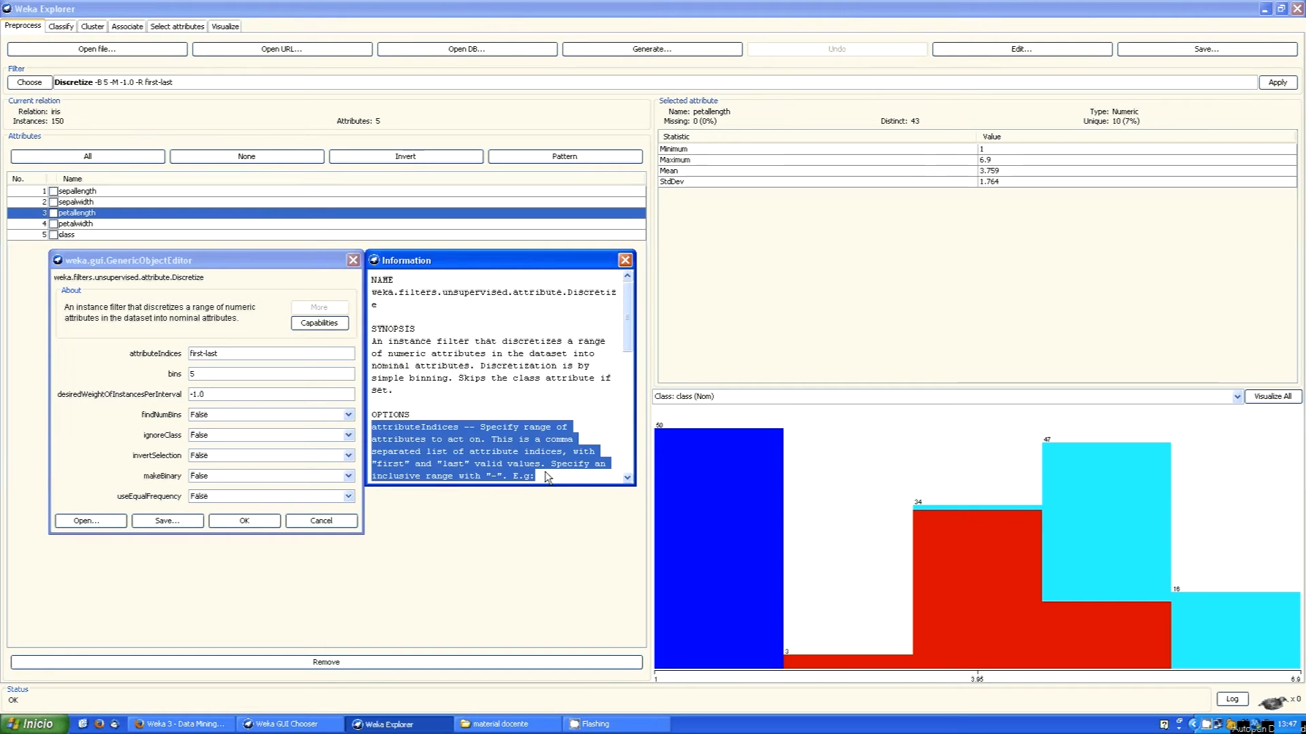
click(625, 260)
click(344, 520)
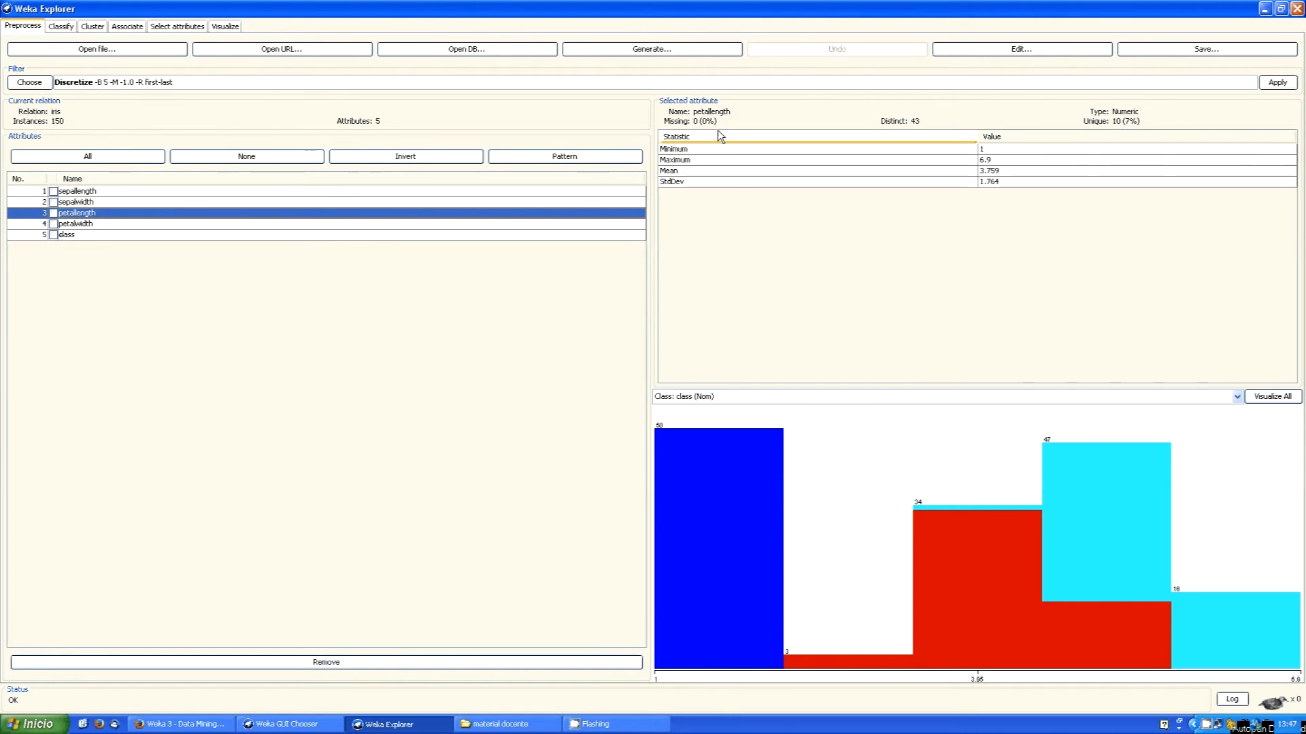
Apply the Discretize filter to the iris dataset and inspect the resulting petallength intervals
click(1270, 84)
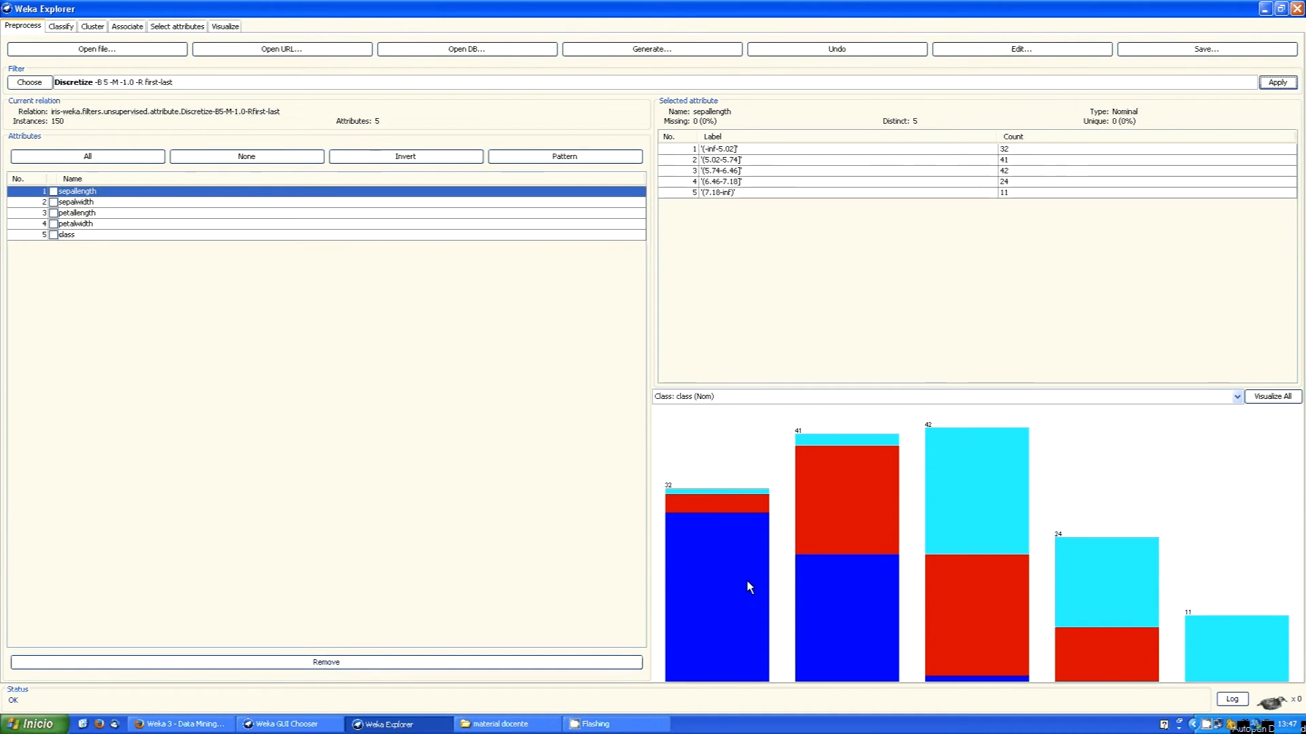
mouse_move(750, 537)
click(348, 213)
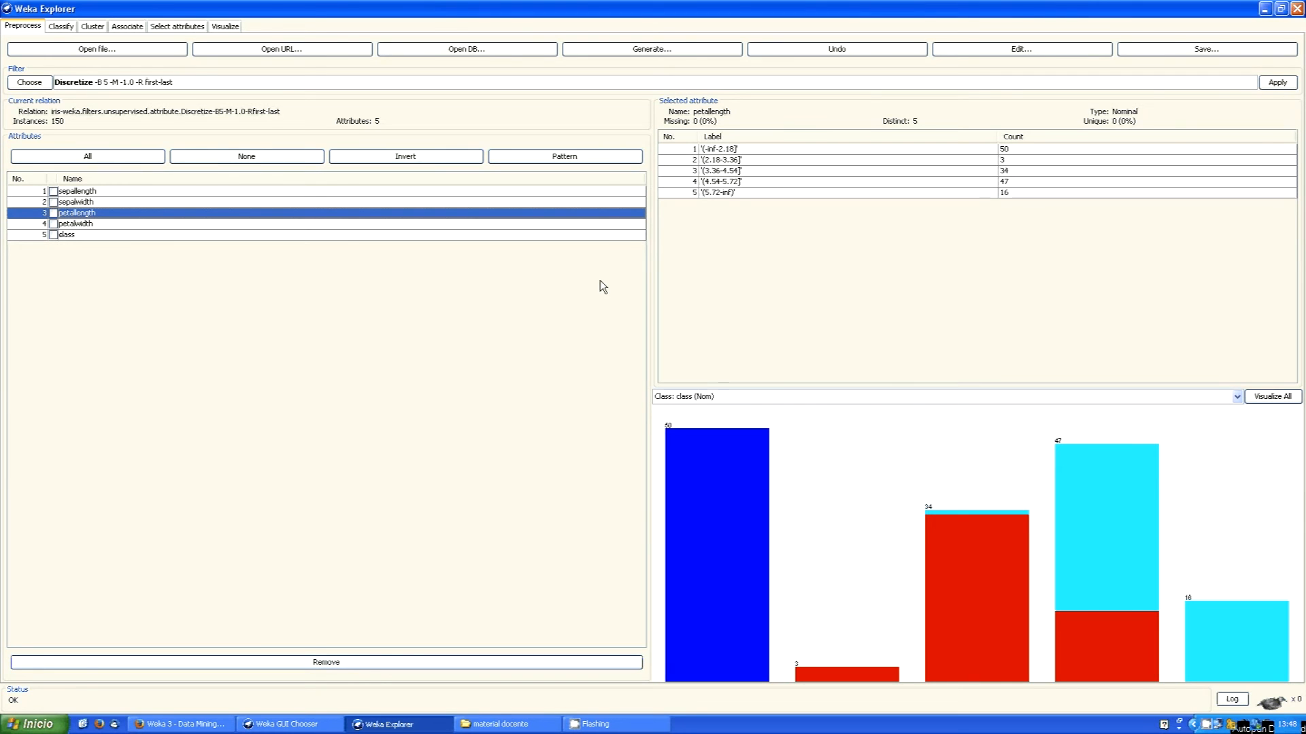
Compare the interval counts and class distributions of the discretized attributes with the class attribute, finishing on petallength
click(115, 202)
click(120, 194)
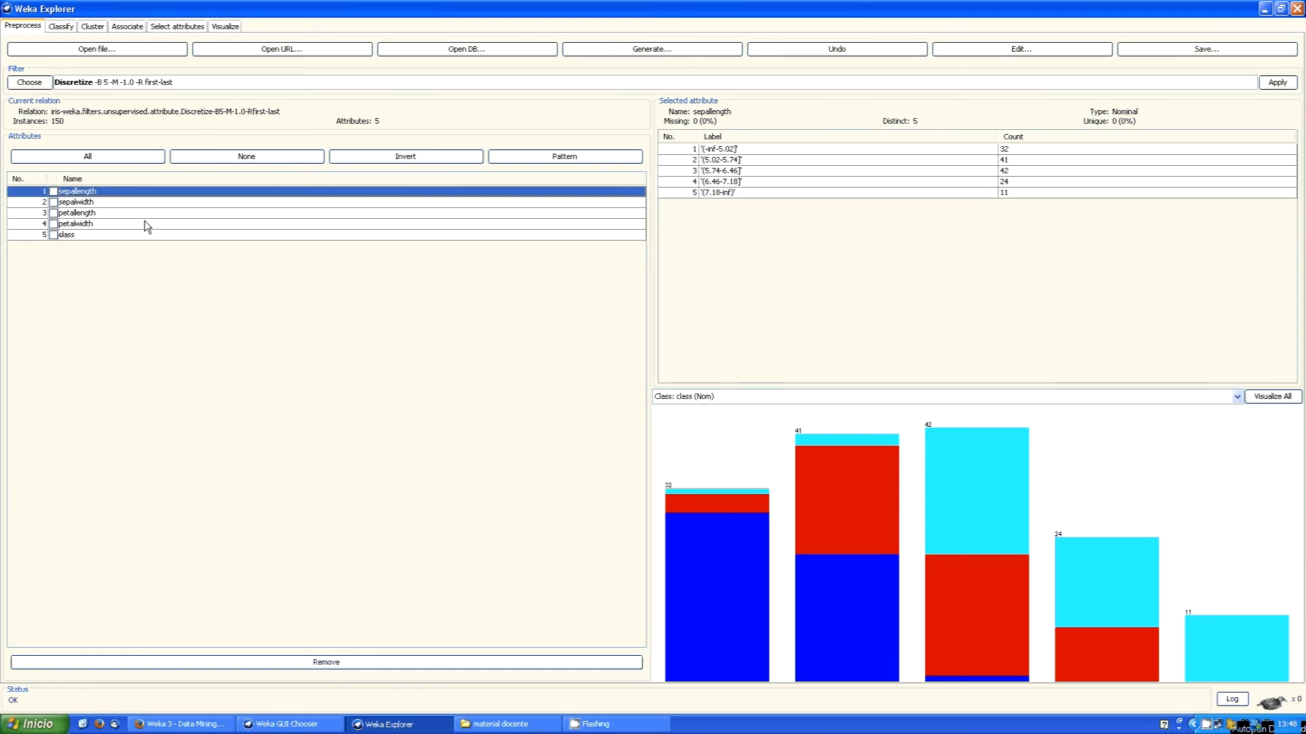
click(144, 222)
click(162, 233)
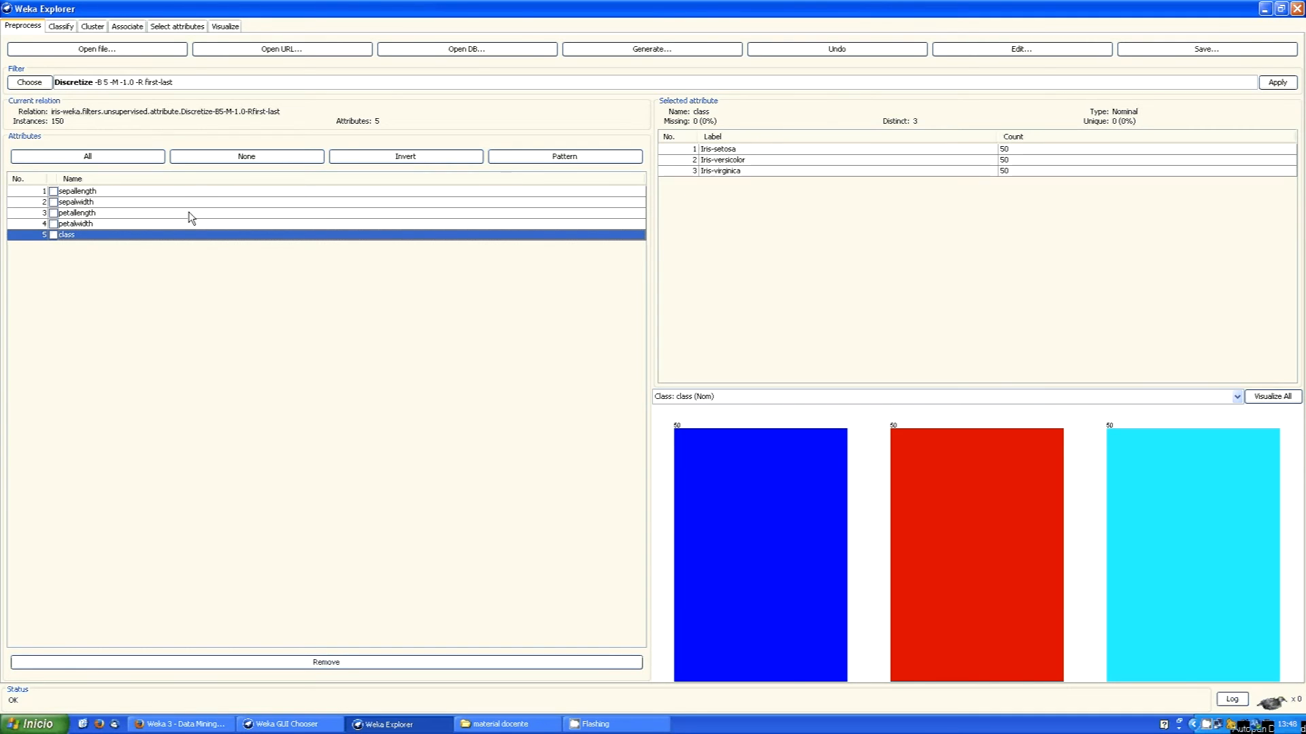
click(189, 213)
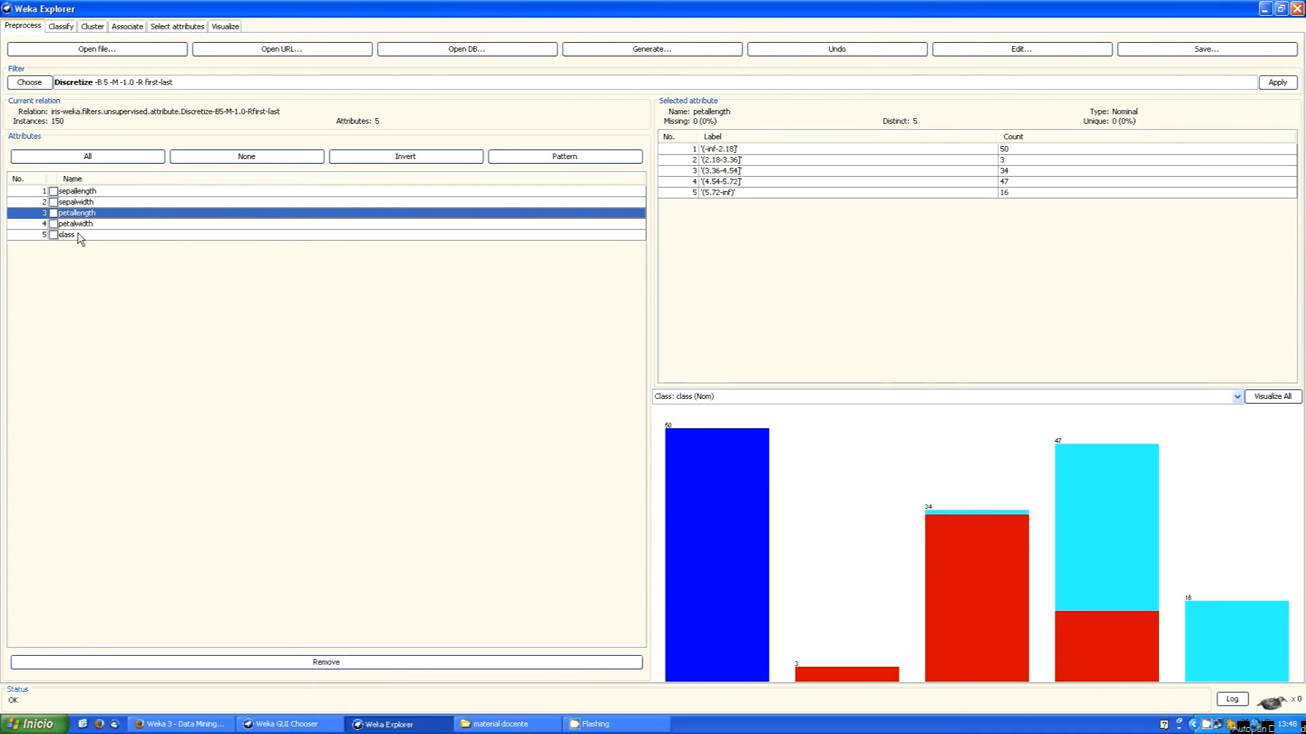
click(111, 223)
click(105, 193)
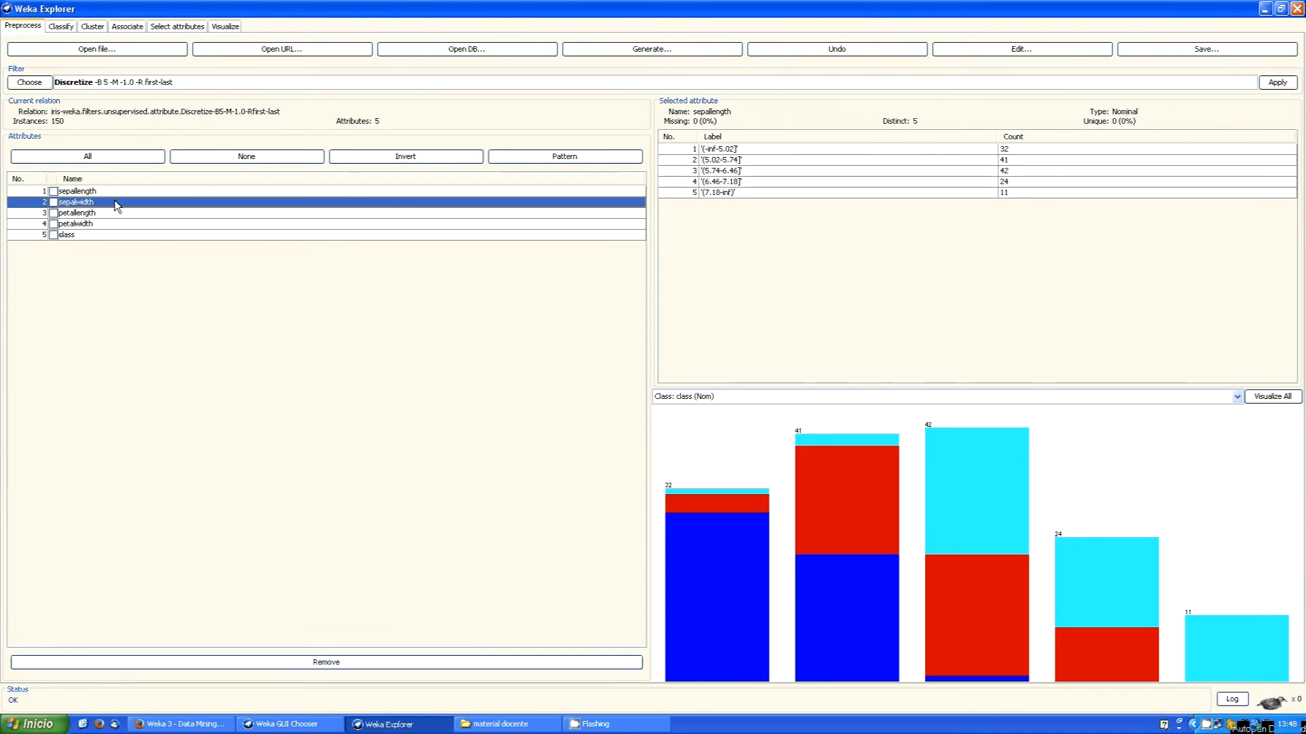
click(114, 201)
click(126, 214)
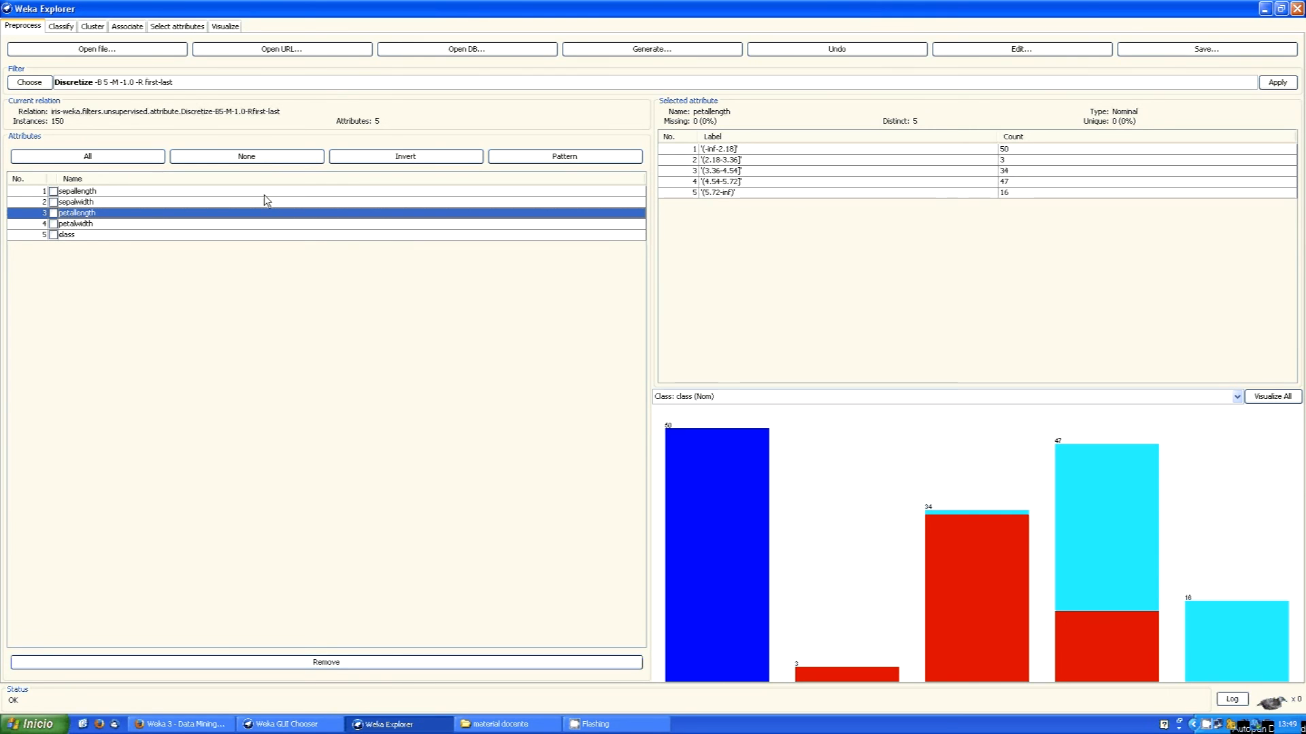
Undo the discretization and inspect the original numeric petallength attribute
click(812, 53)
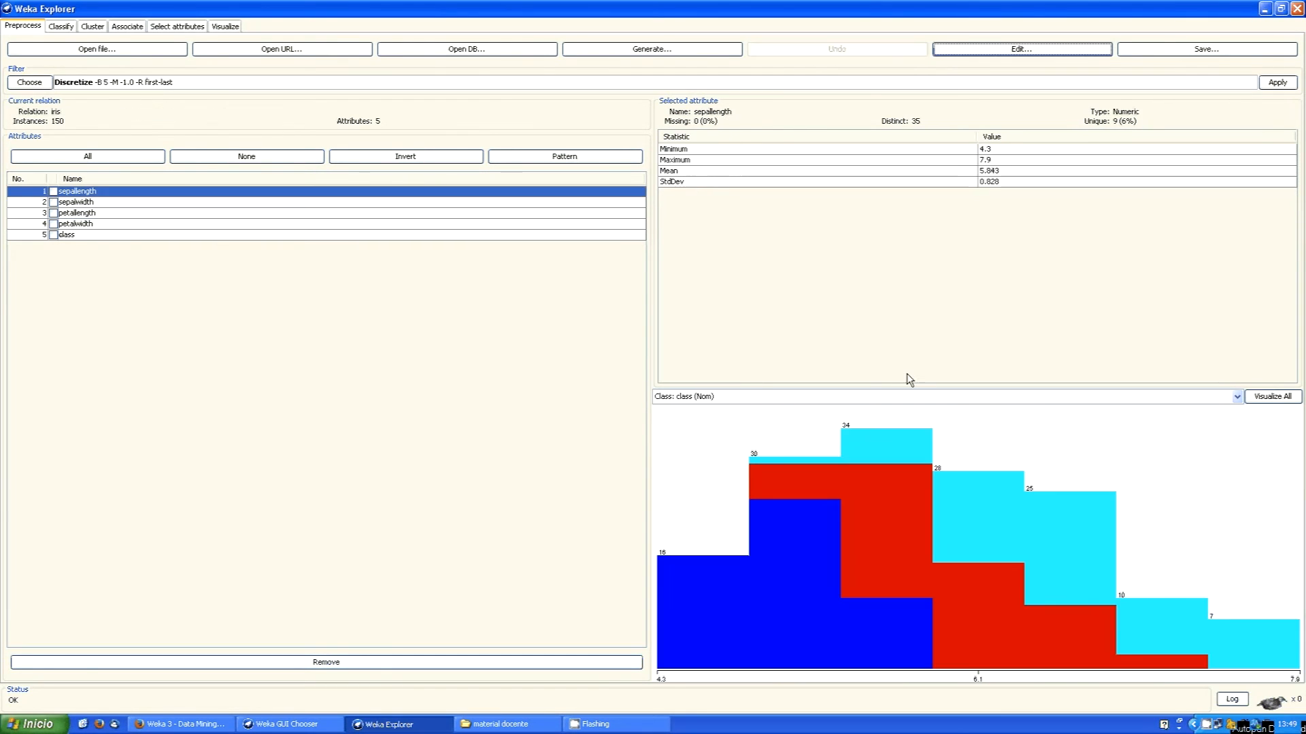
click(219, 214)
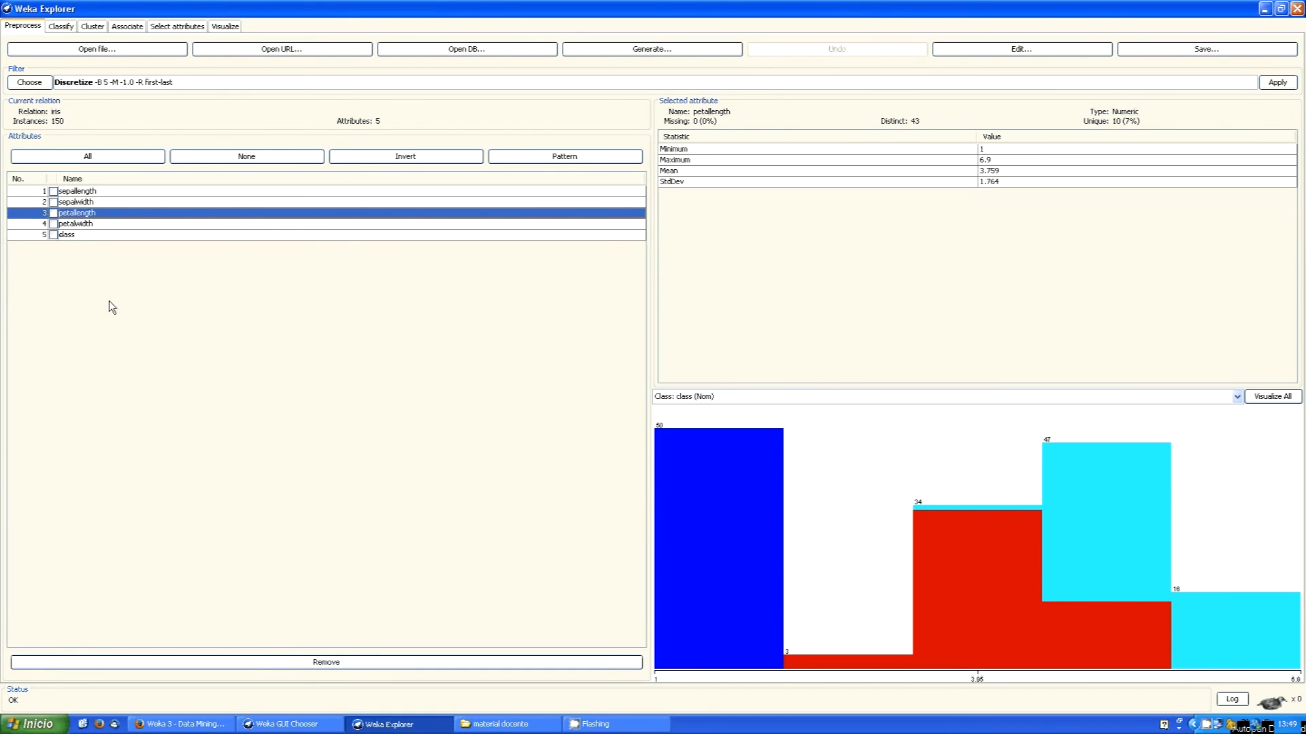
Apply the Discretize filter again and inspect the discretized instances in the data viewer, leaving the values unedited and returning to petallength
click(1277, 82)
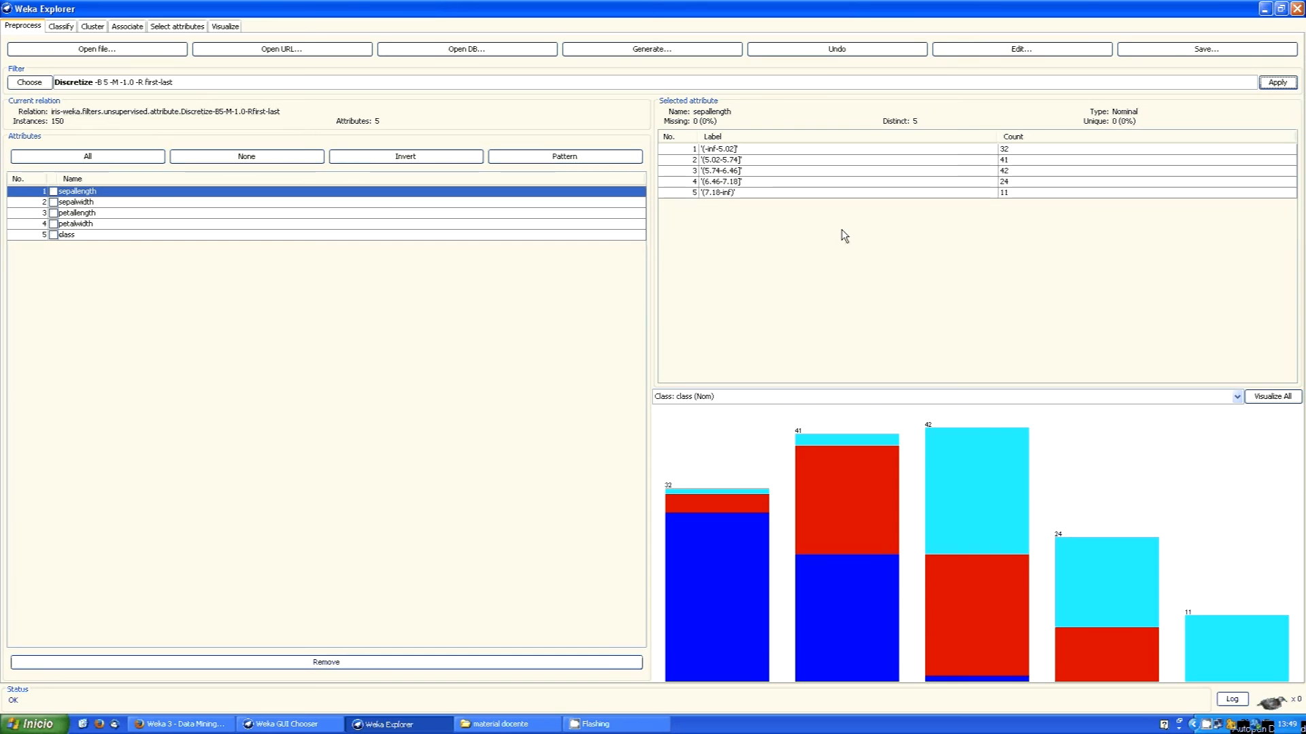
click(971, 49)
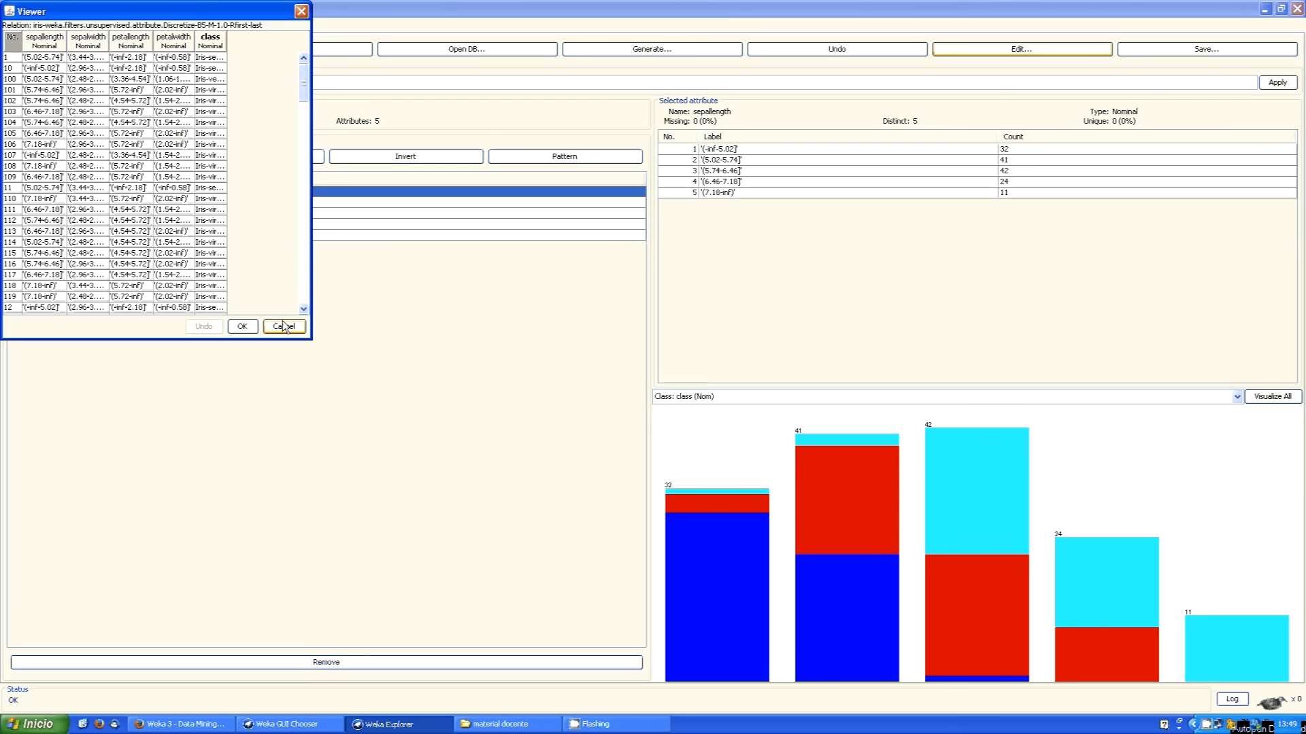
click(171, 155)
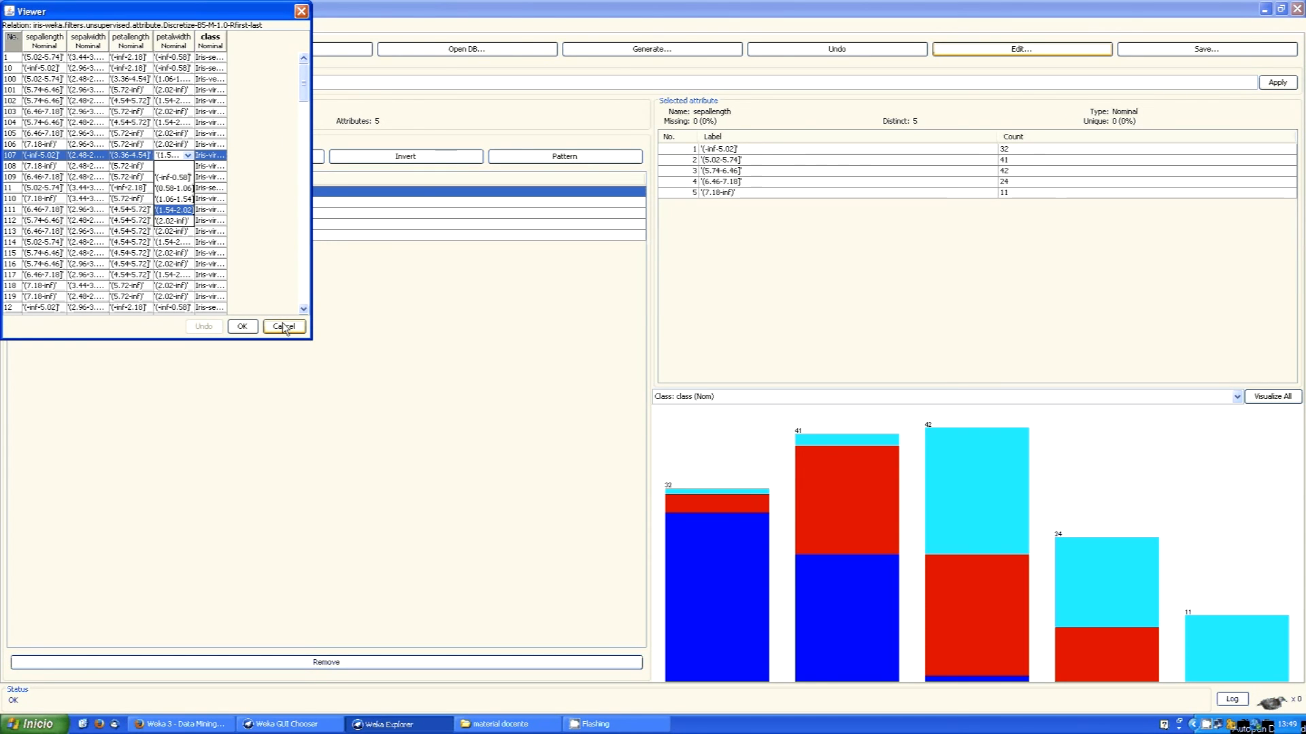
click(306, 127)
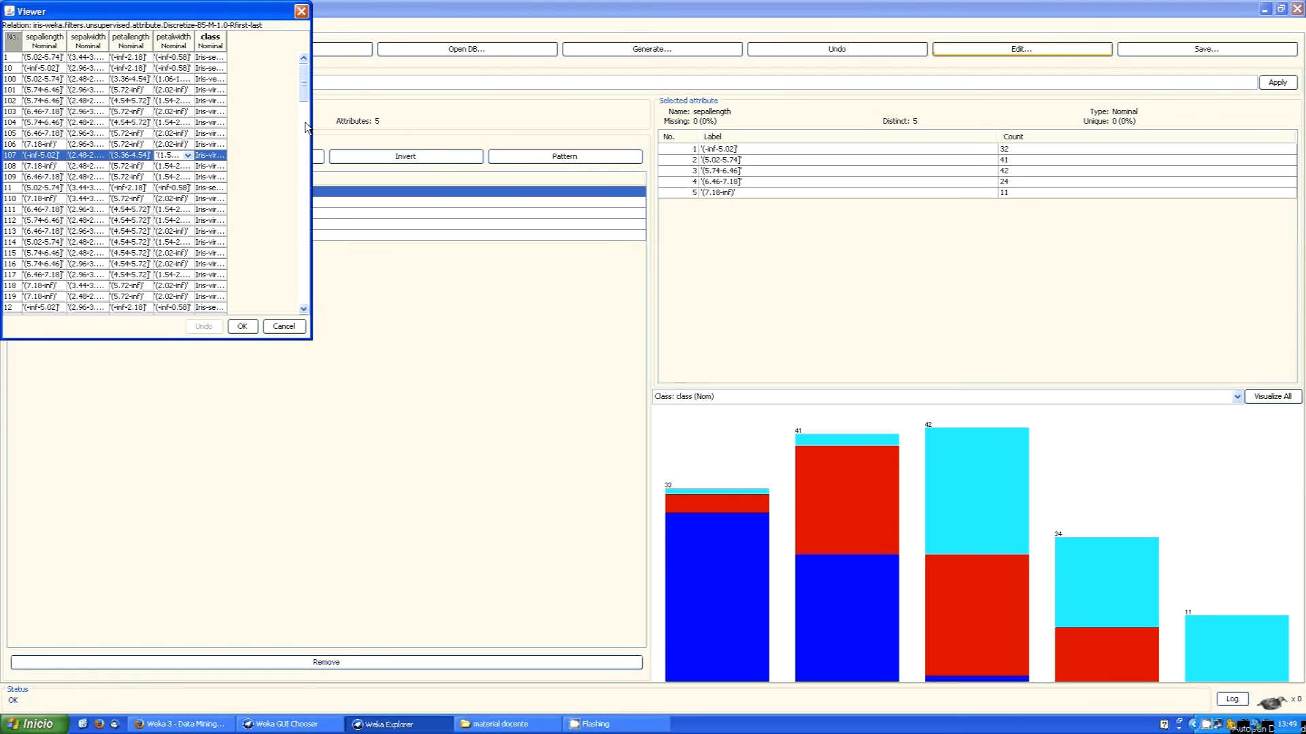
mouse_move(304, 86)
mouse_down()
mouse_move(304, 131)
mouse_move(321, 75)
mouse_up()
click(281, 327)
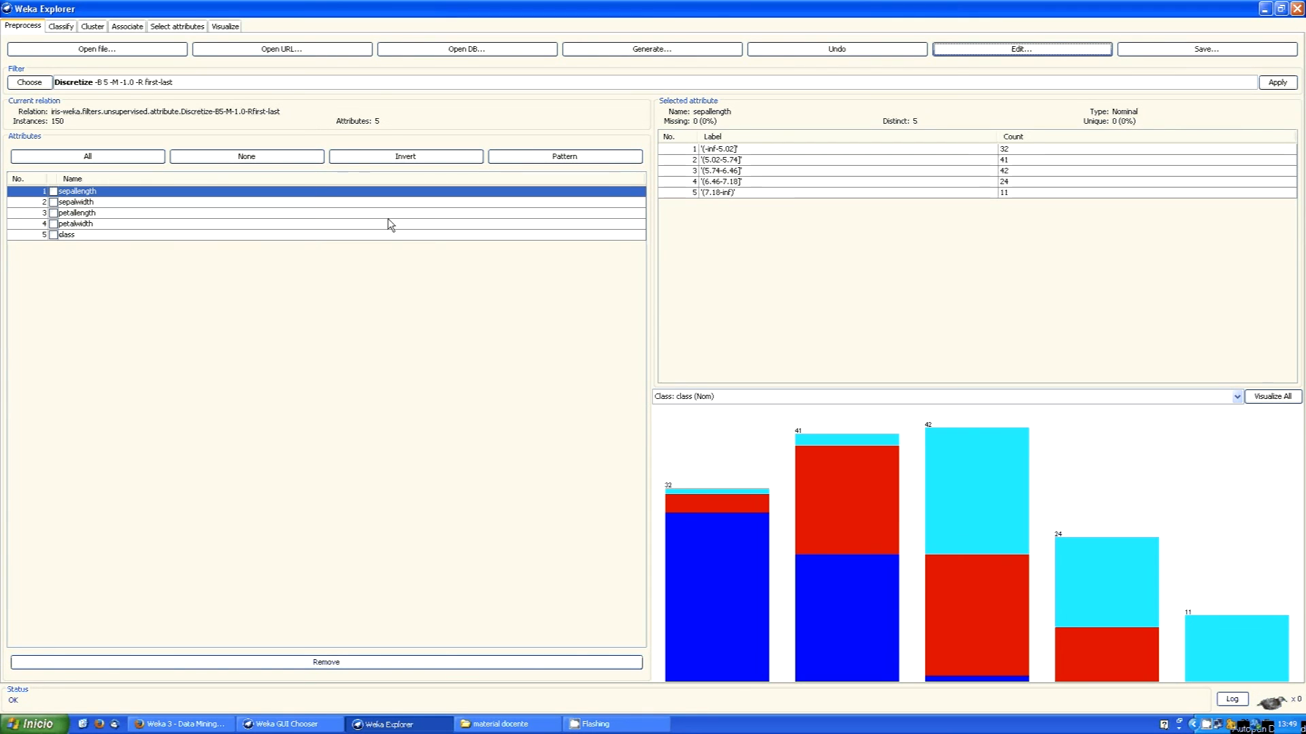
click(205, 213)
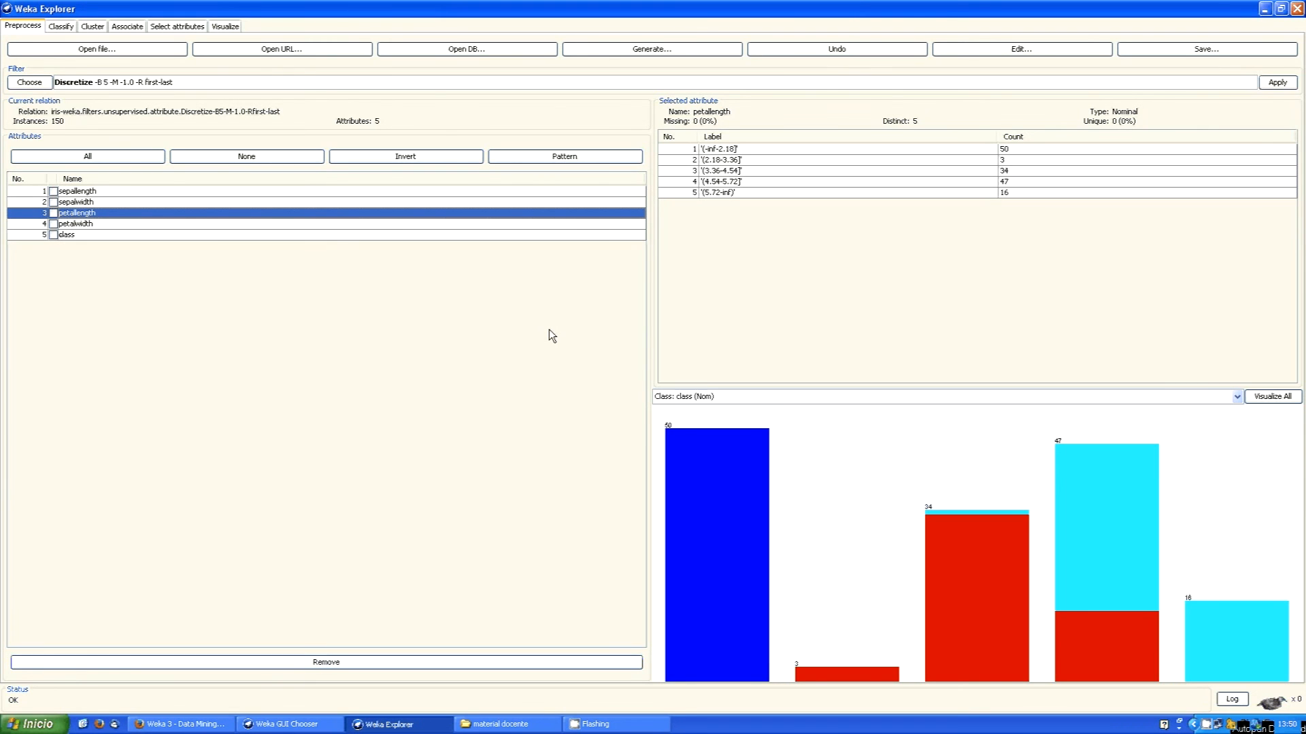
Enter iris-disc5.arff as the file name for saving the discretized dataset on the desktop, and cancel the save
click(1153, 48)
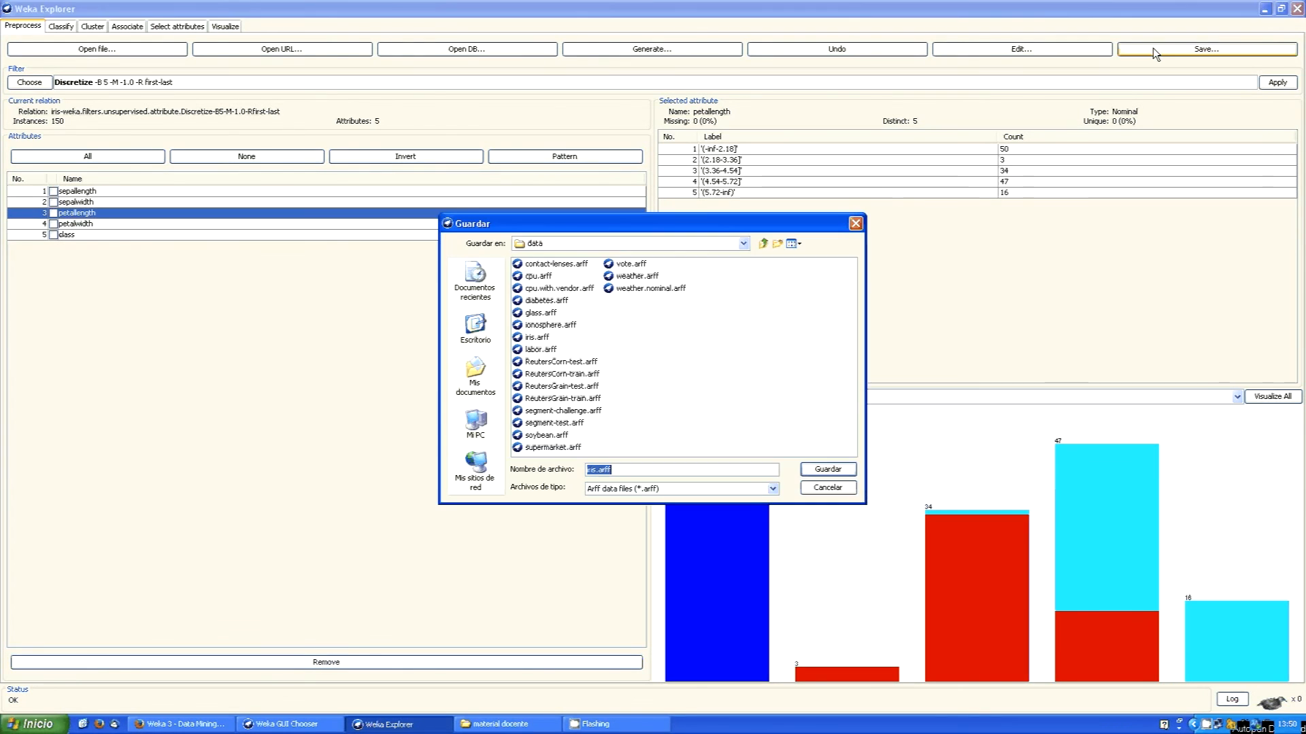
click(475, 326)
click(595, 469)
text(-)
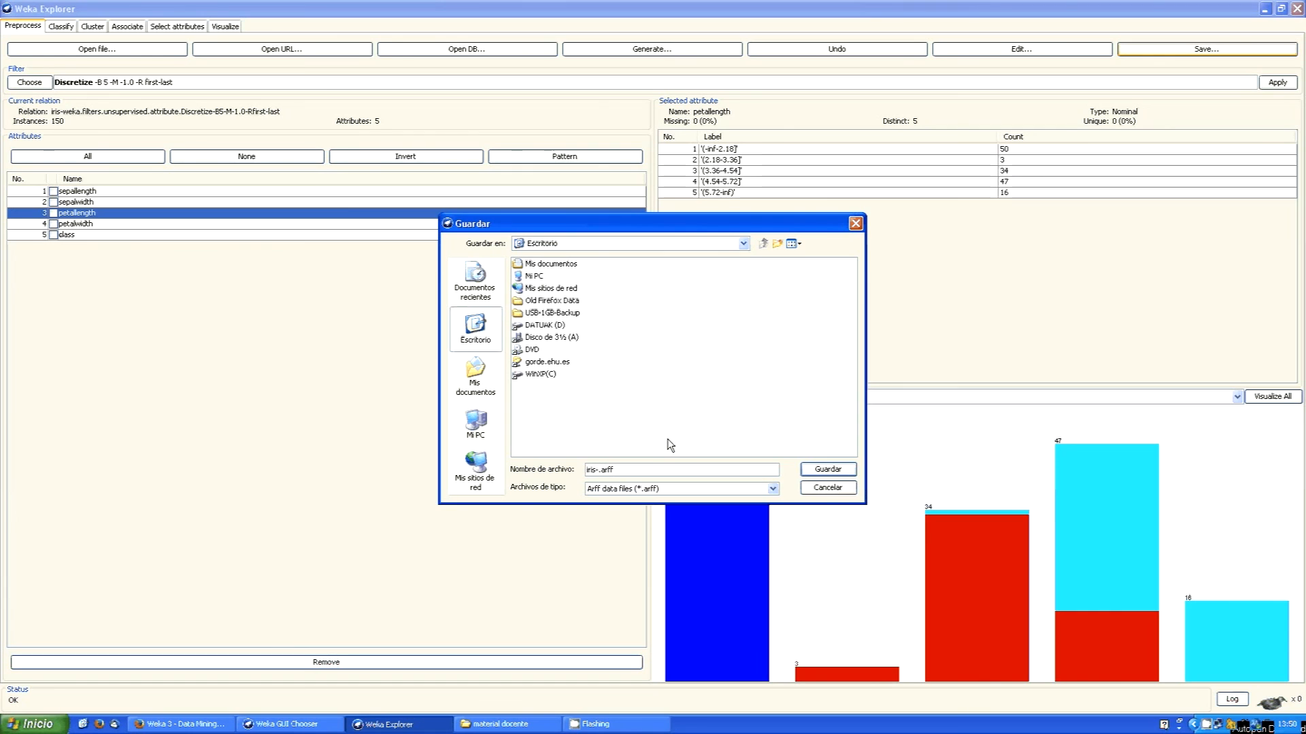
text(disc5)
click(826, 488)
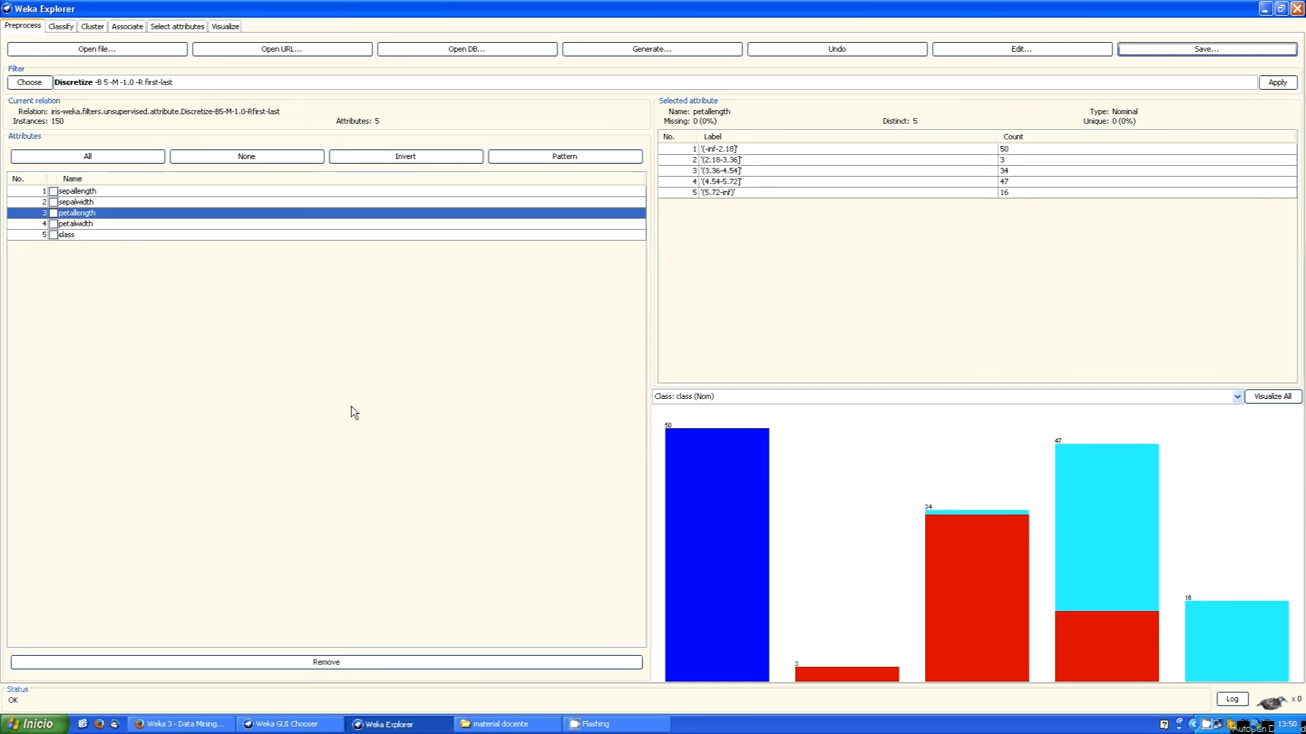
Browse the available filters, expanding the supervised category and collapsing the unsupervised attribute filters
click(29, 81)
click(27, 136)
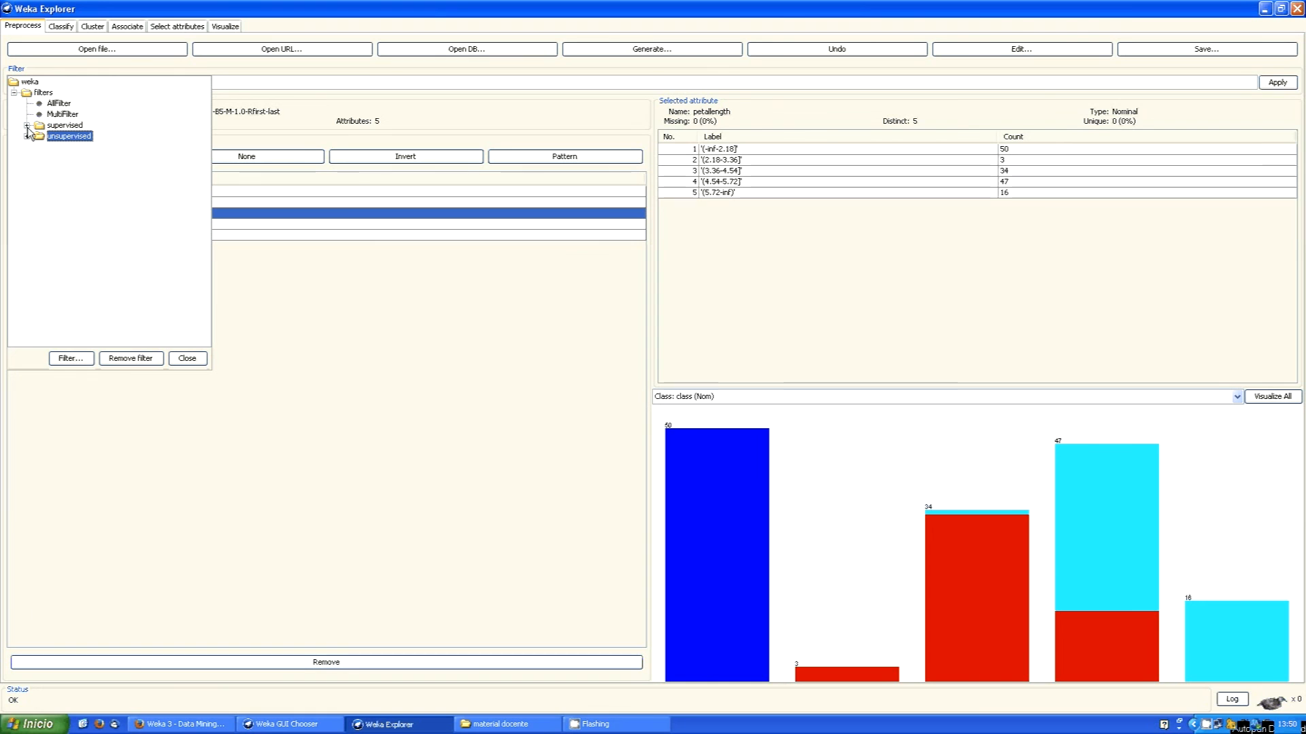
click(27, 136)
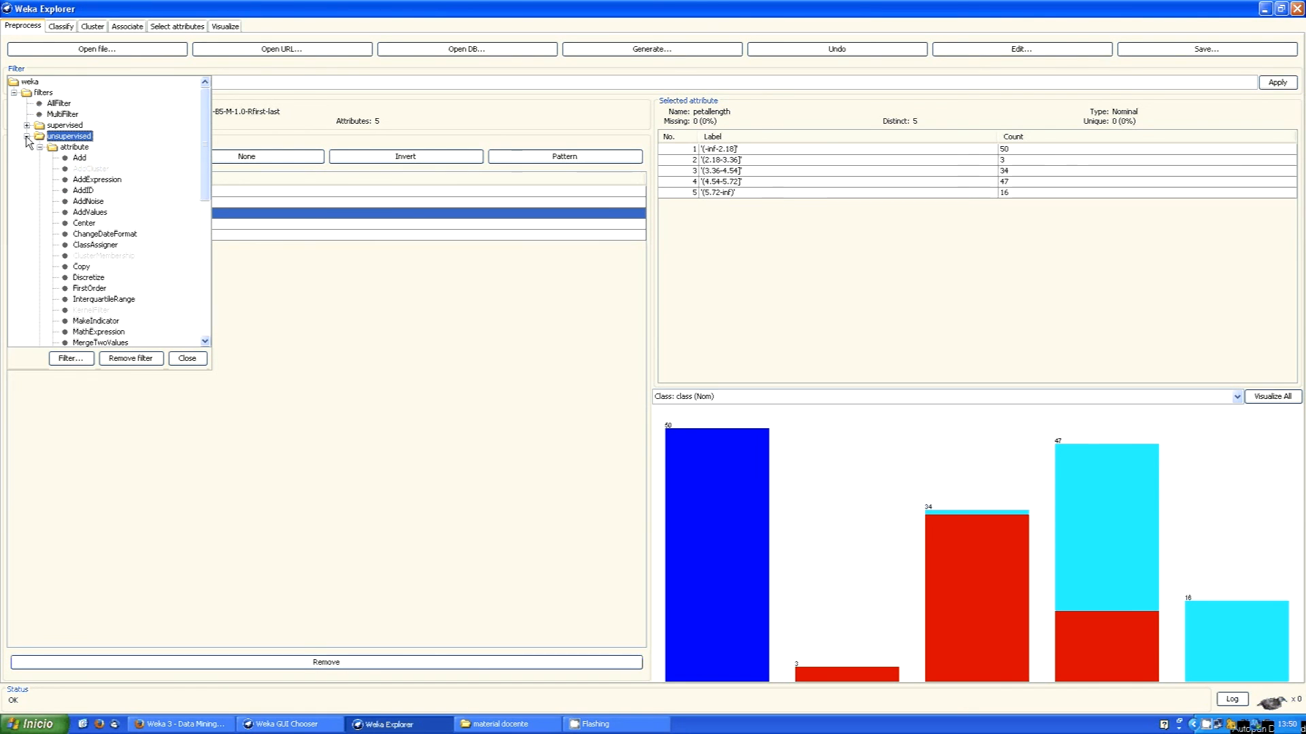
click(27, 126)
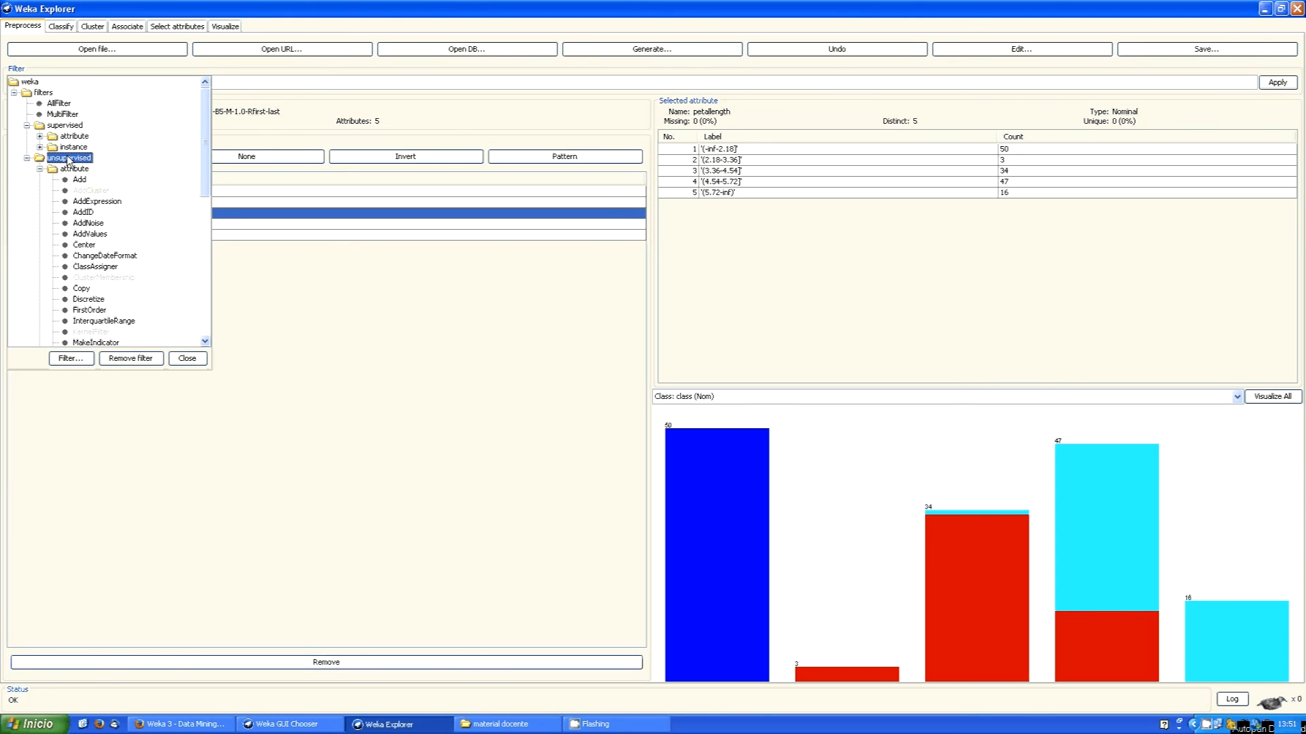
click(39, 169)
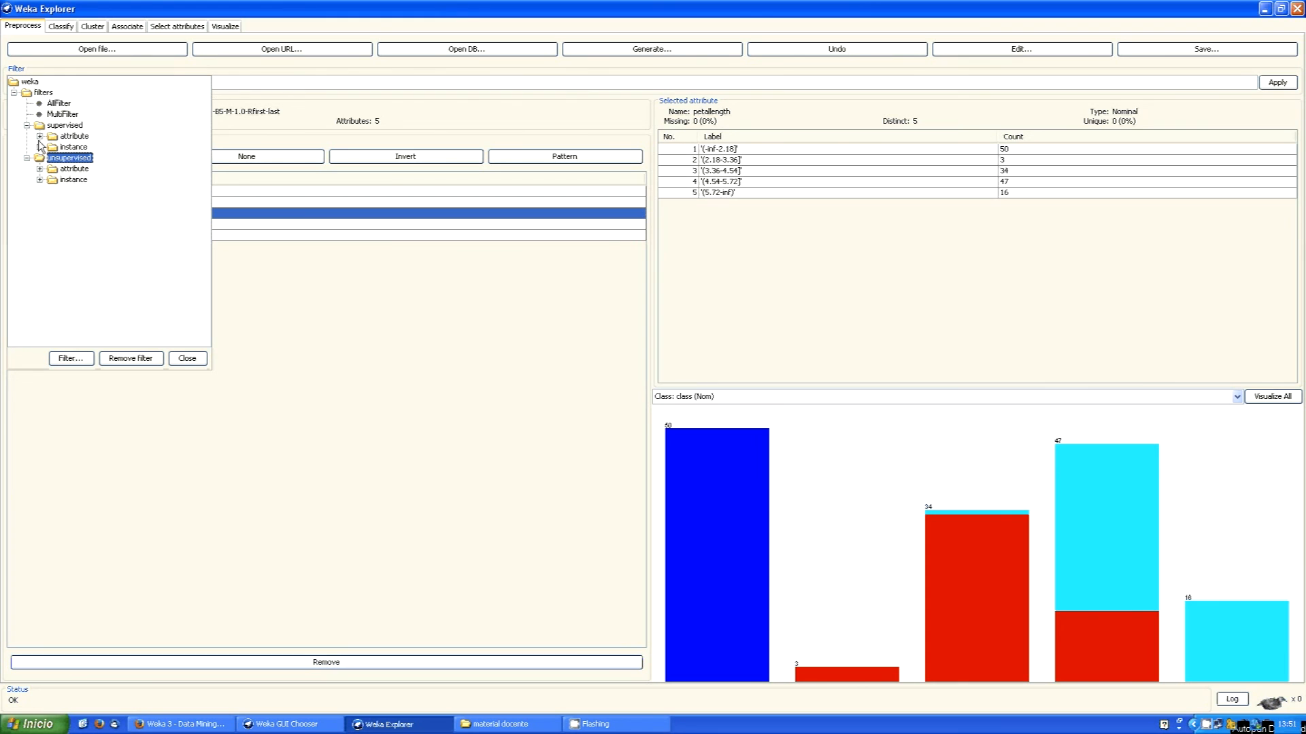